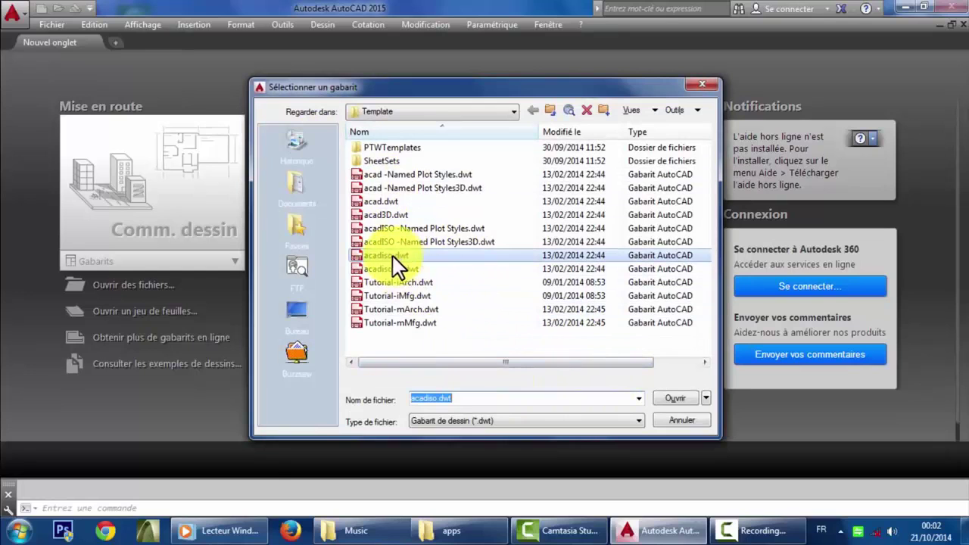
Step: Create Dessin1 from the acadiso.dwt template and expand the Dessin panel's extra tools
left_click(672, 398)
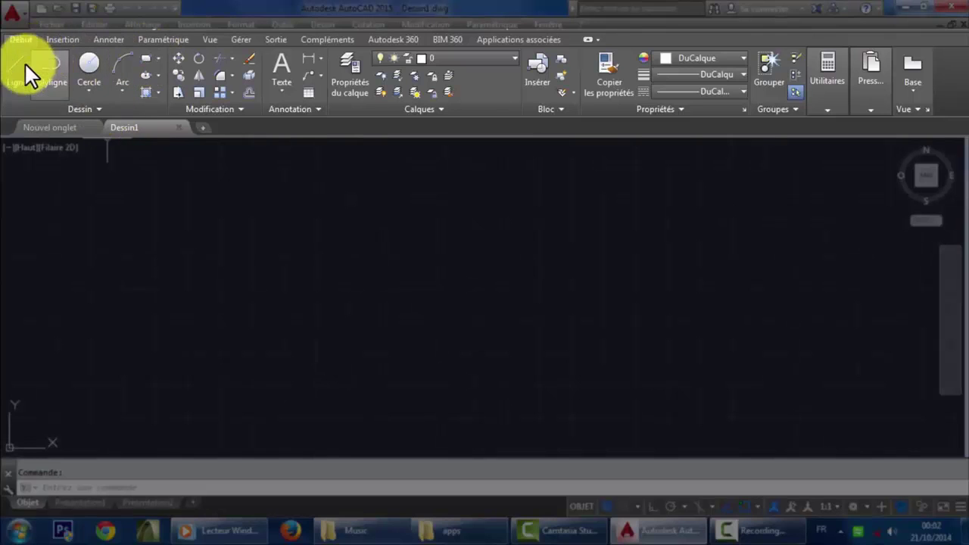
left_click(101, 109)
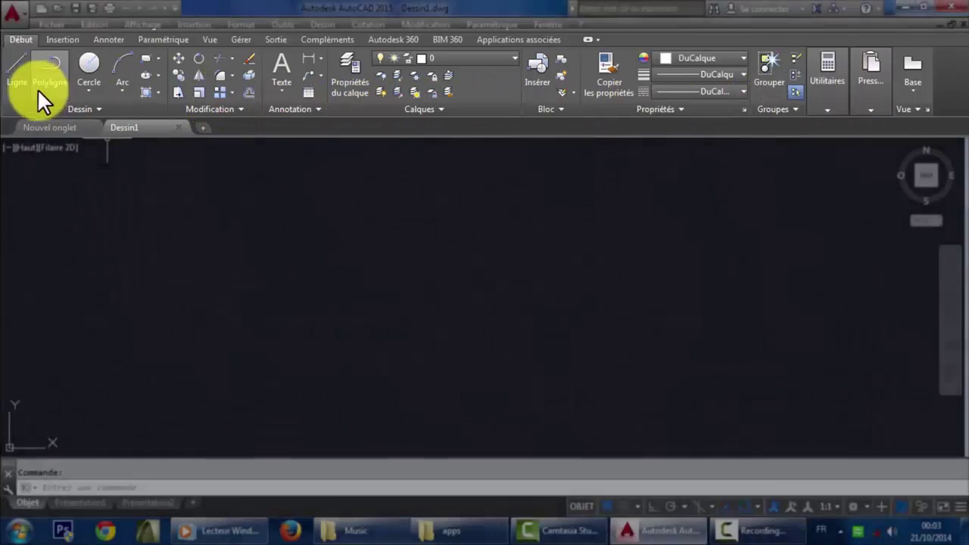
left_click(58, 41)
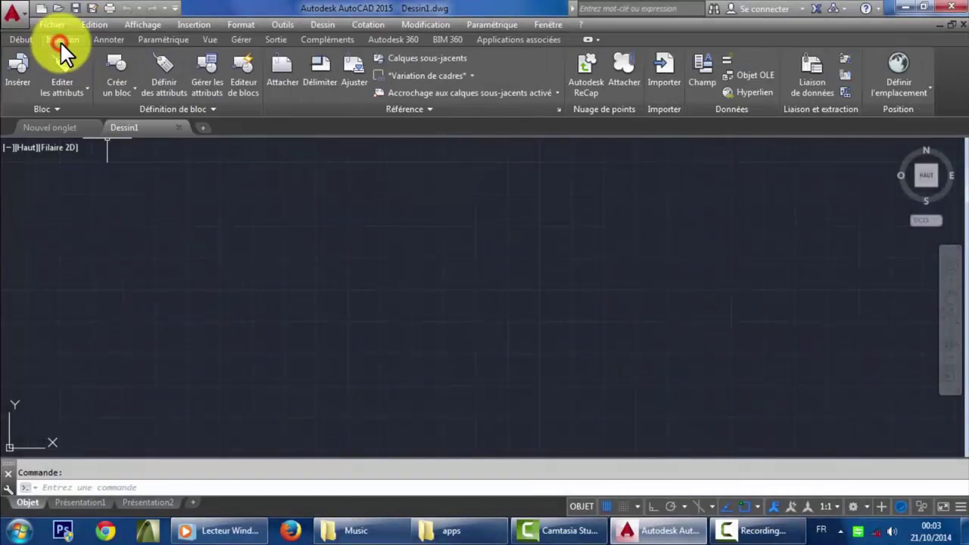
left_click(107, 40)
left_click(150, 40)
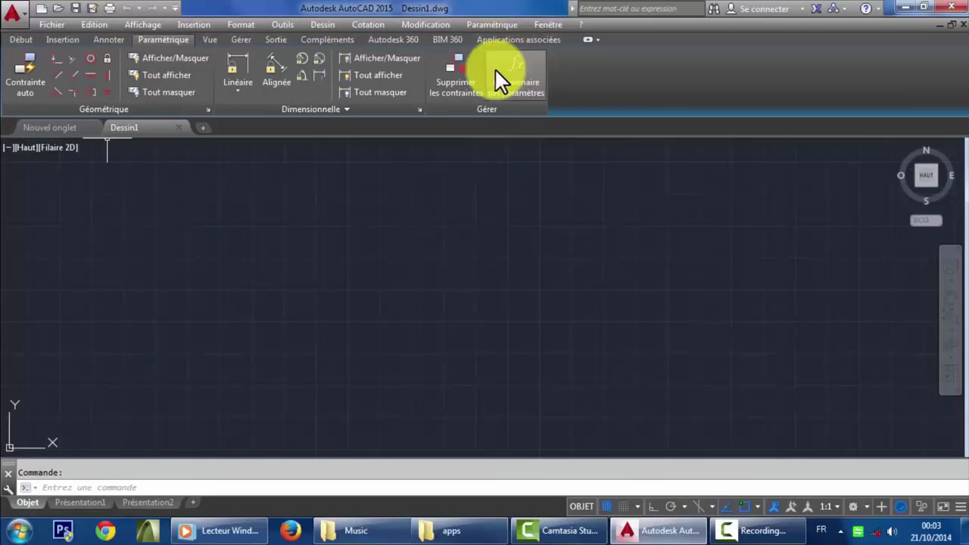
left_click(21, 40)
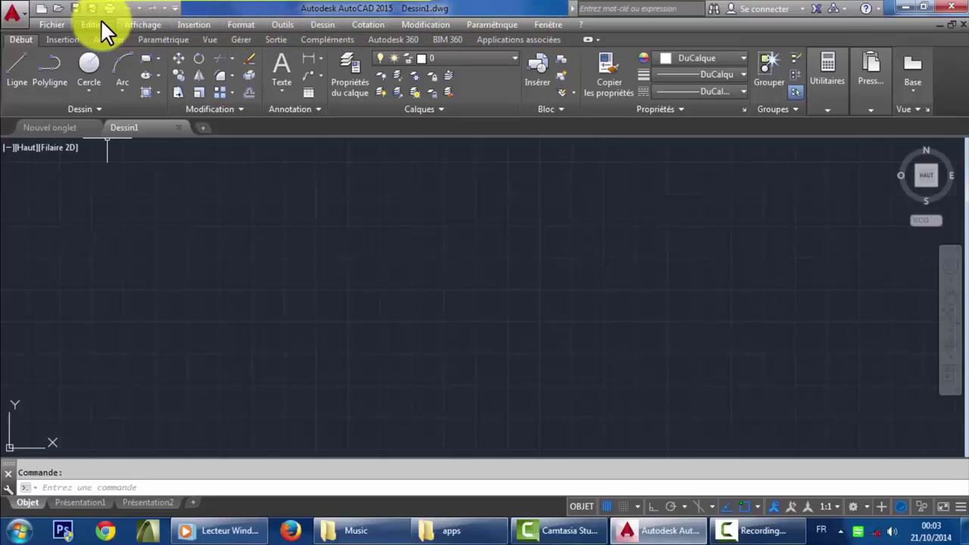
left_click(172, 7)
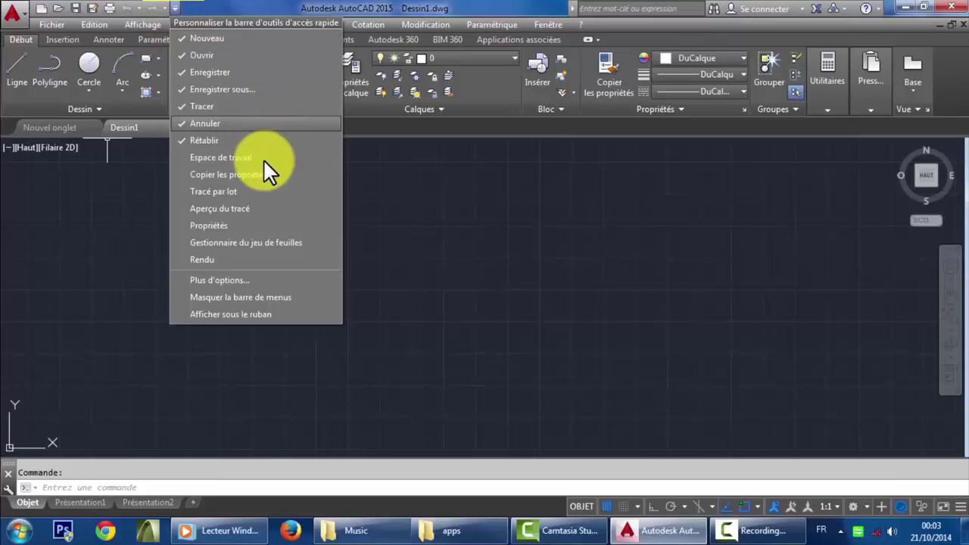
left_click(241, 298)
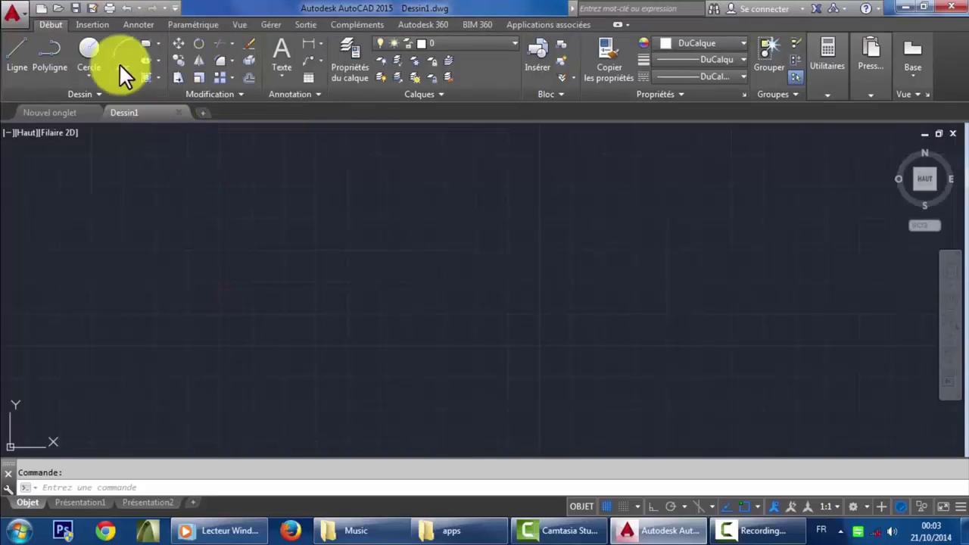
left_click(181, 14)
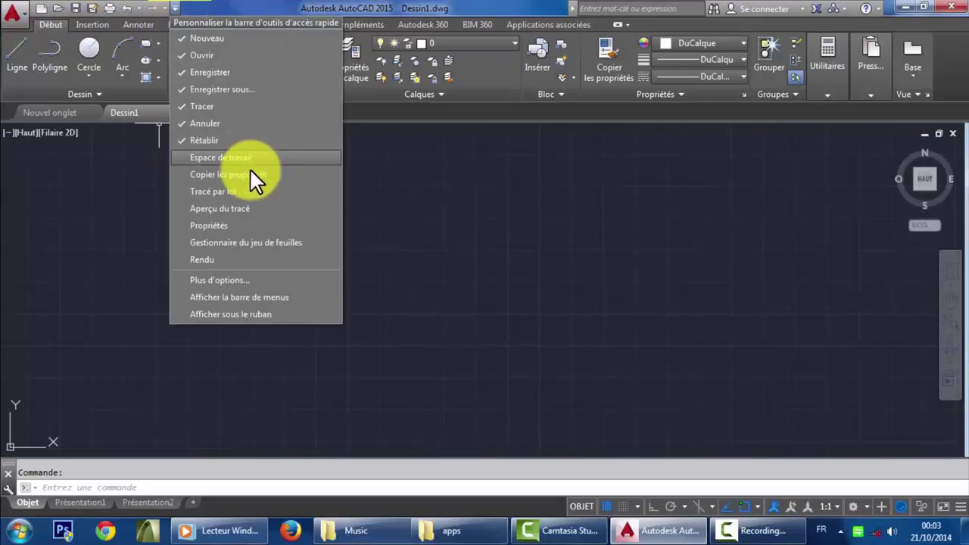
left_click(244, 300)
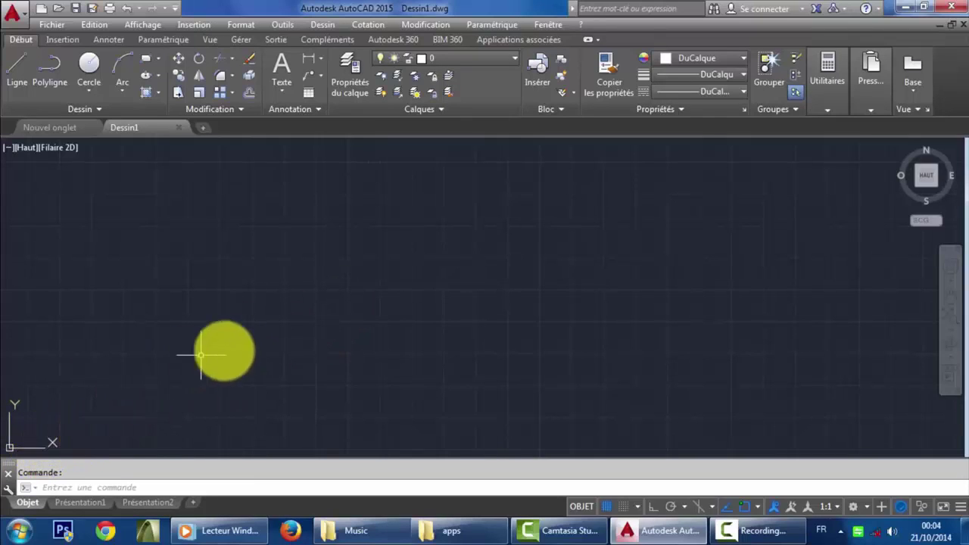
left_click(429, 255)
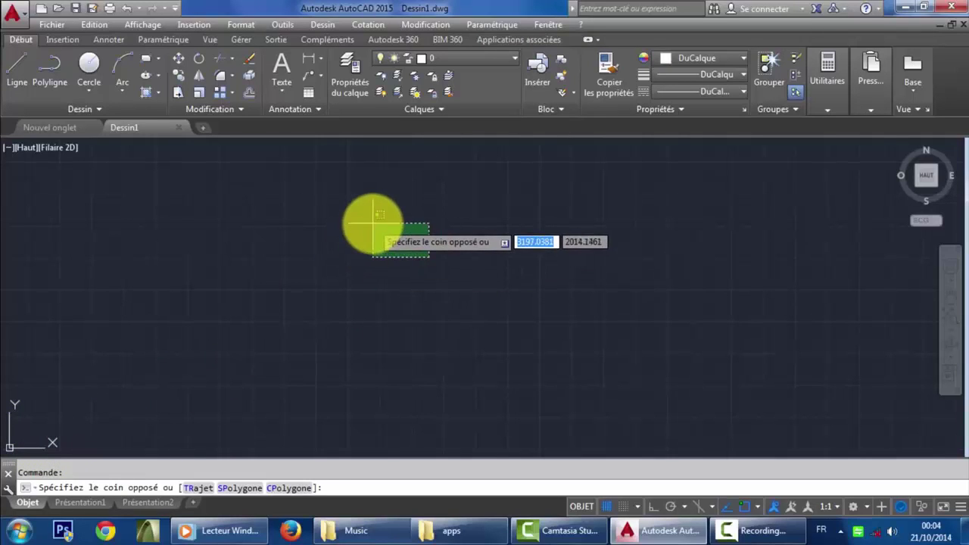
left_click(372, 219)
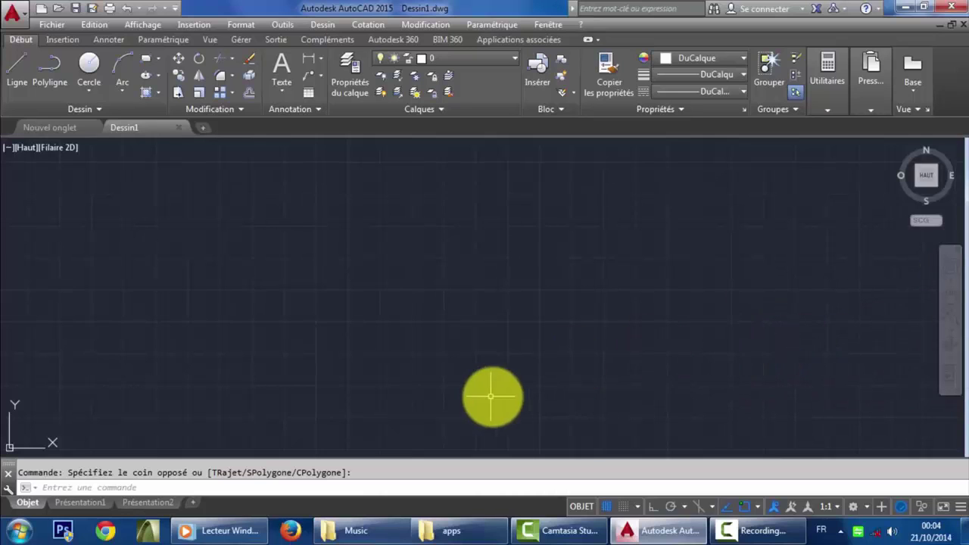
left_click(106, 487)
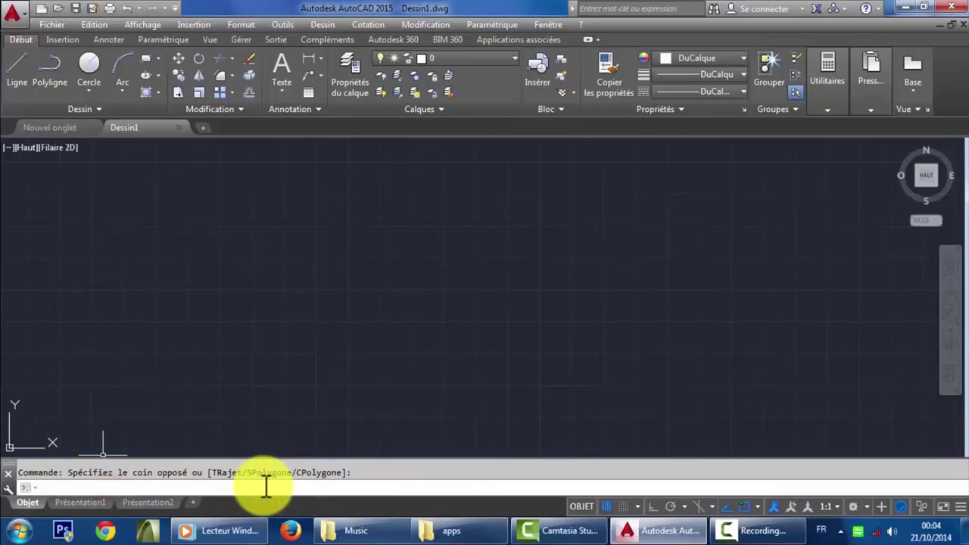
mouse_move(9, 467)
left_mouse_down()
mouse_move(28, 399)
mouse_move(108, 426)
mouse_move(42, 484)
mouse_move(20, 488)
mouse_move(22, 501)
left_mouse_up()
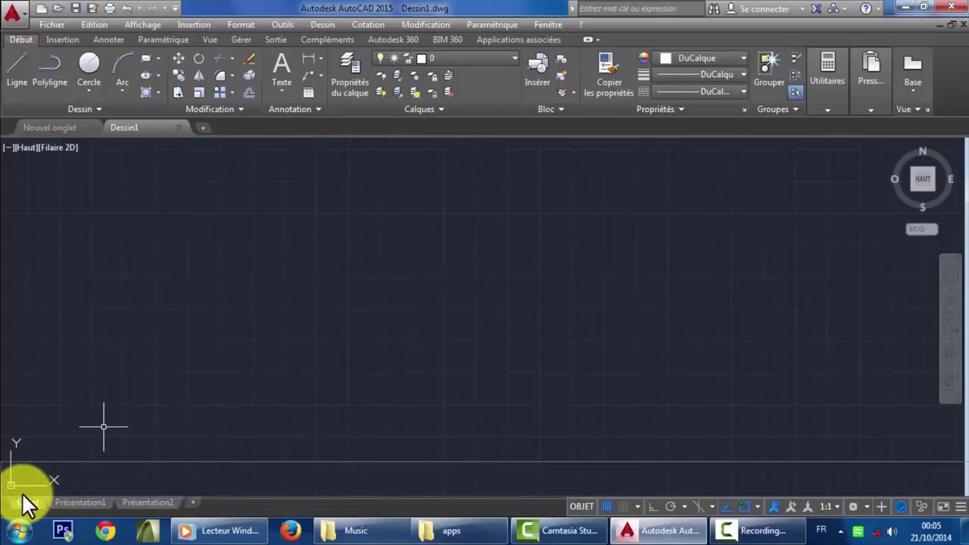
left_click(186, 490)
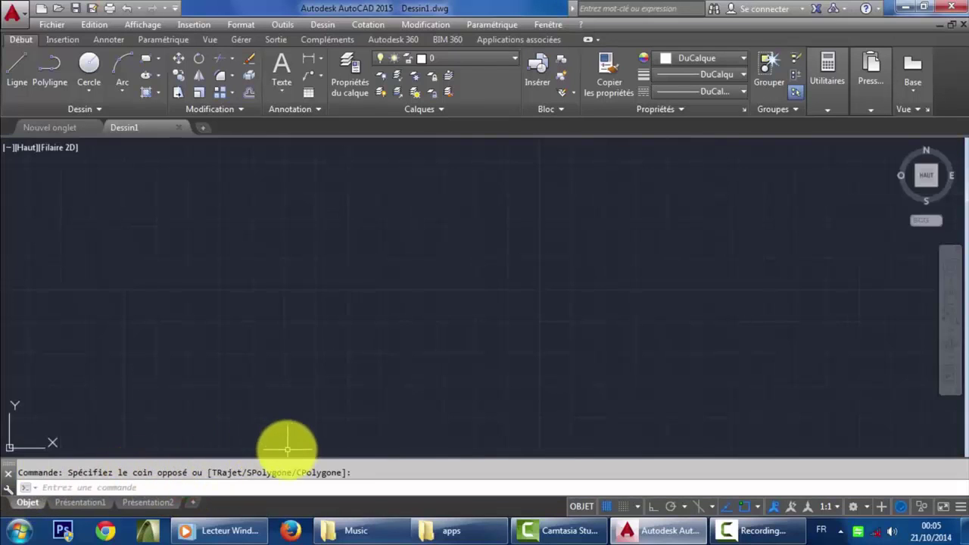
left_click(292, 488)
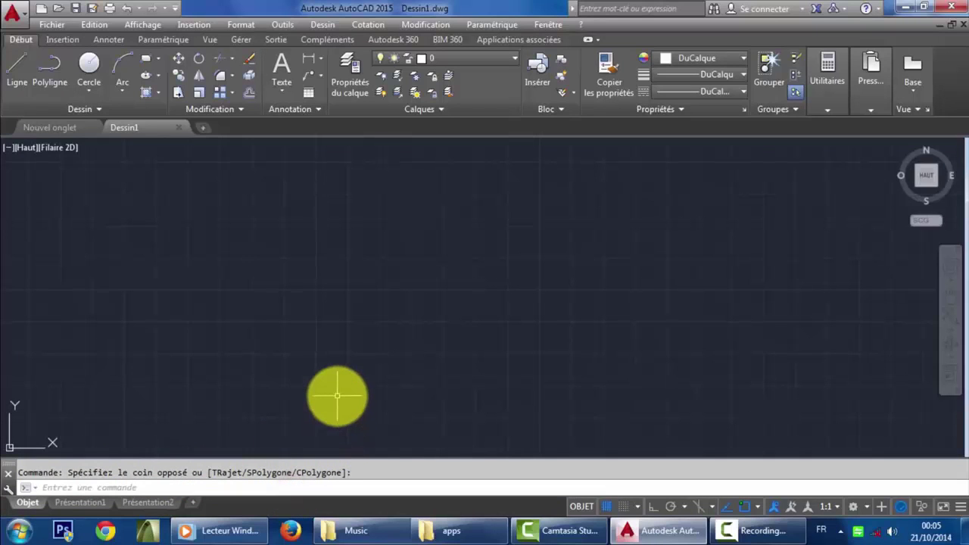
left_click(339, 485)
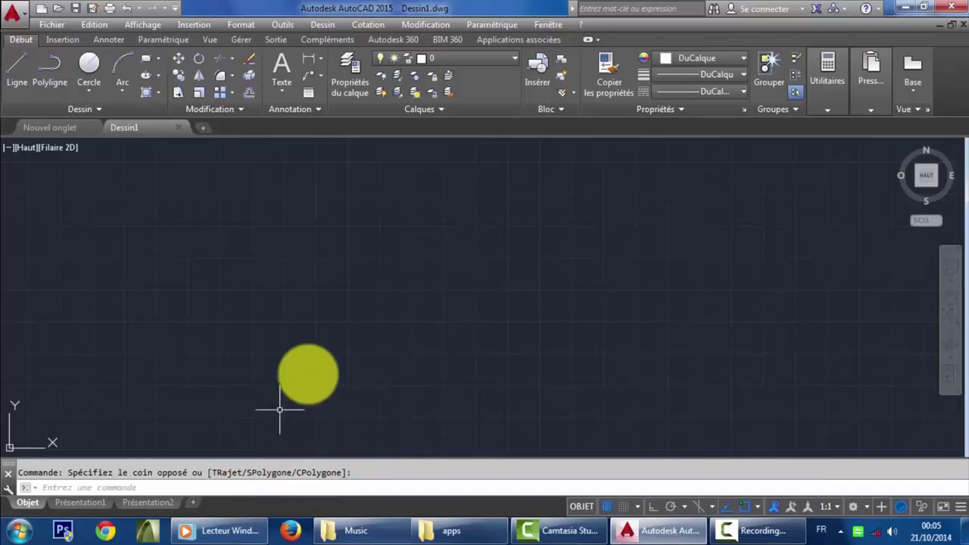
left_click(253, 482)
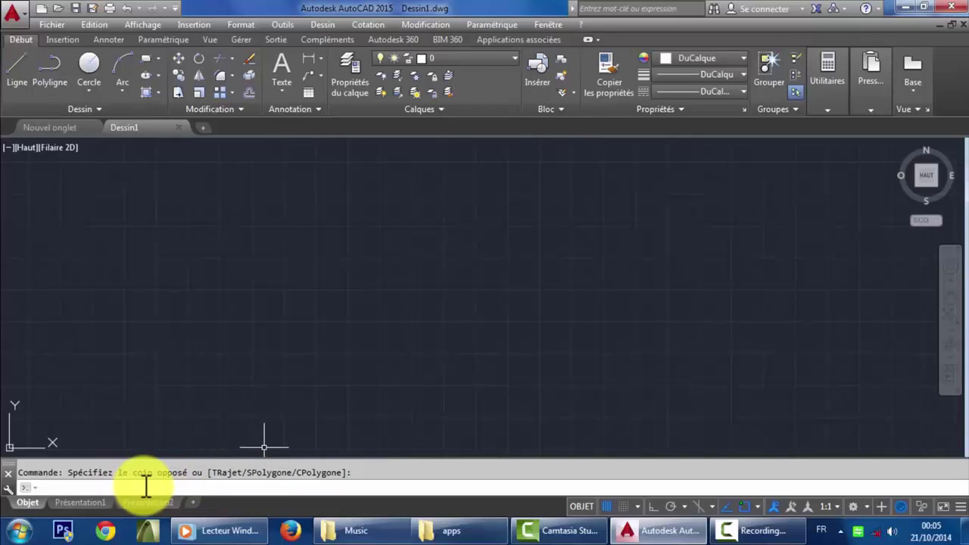
left_click(199, 490)
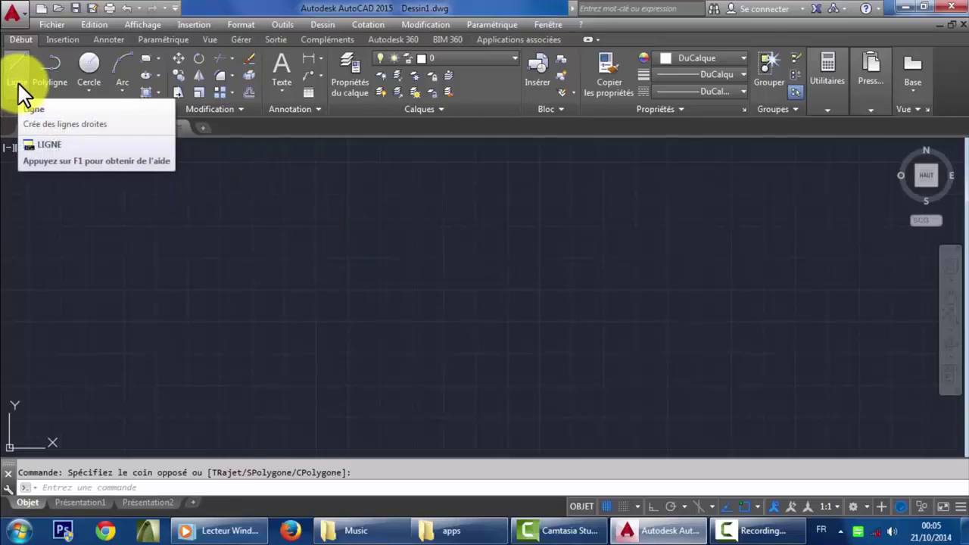
mouse_move(17, 72)
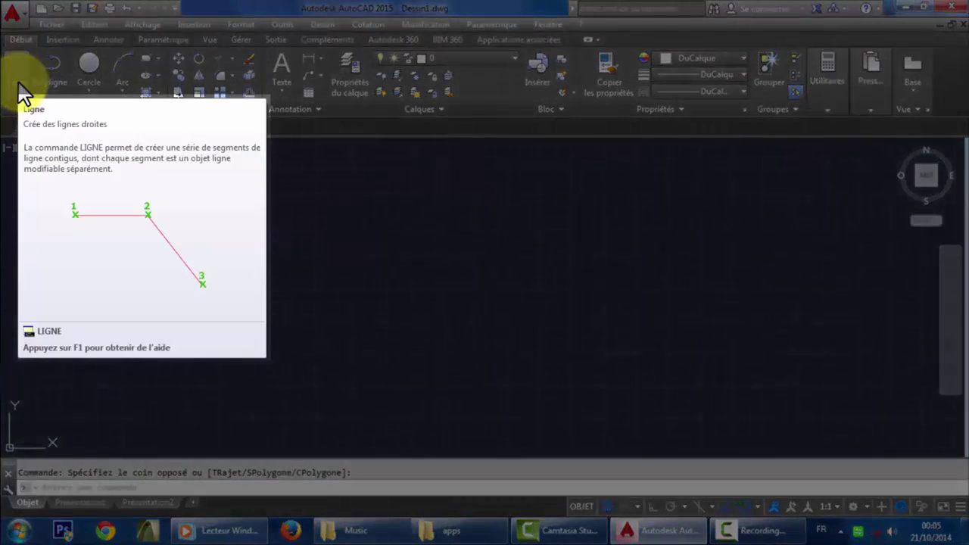
Step: Launch the LIGNE command from the Début tab's Dessin panel
left_click(18, 80)
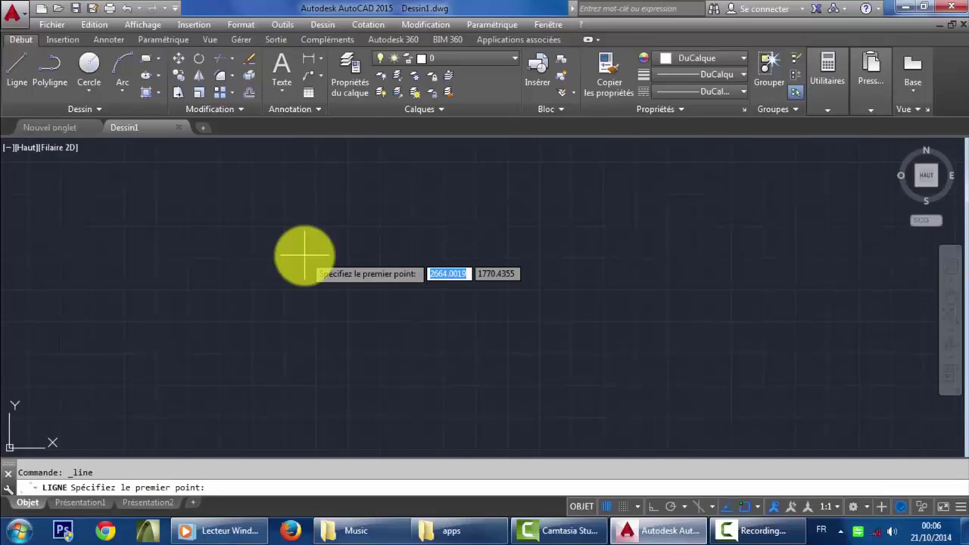
Step: Start the line at coordinates 1,1 and place the first segment's endpoint
type("1")
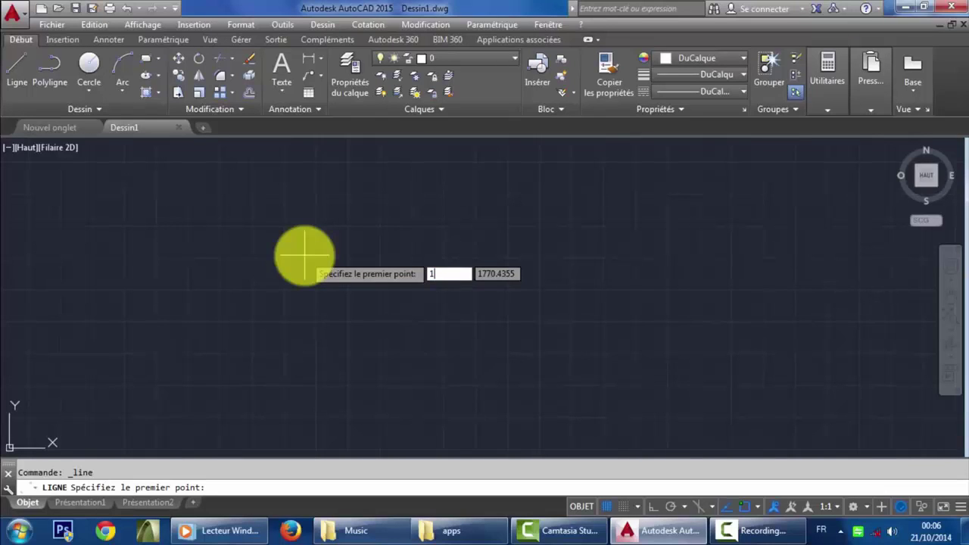
type(",")
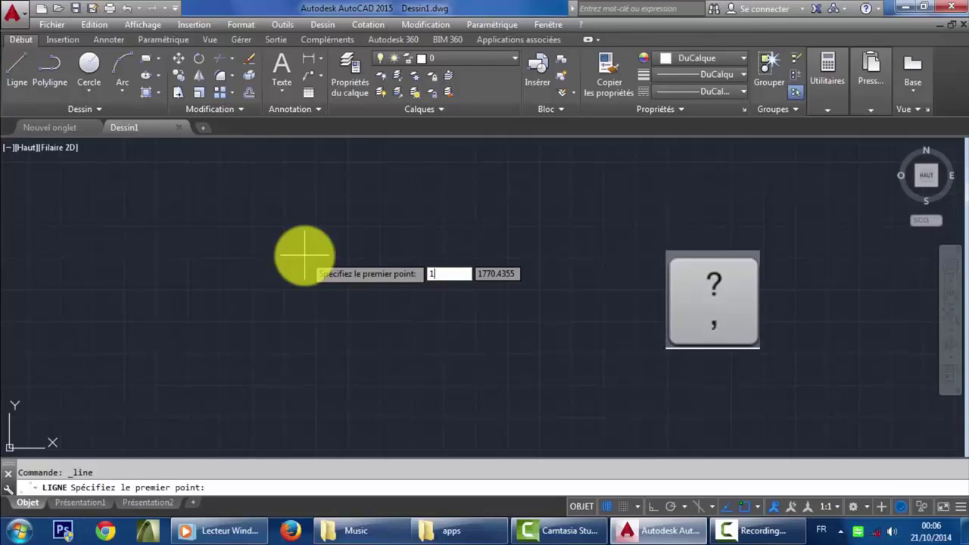
key("Tab")
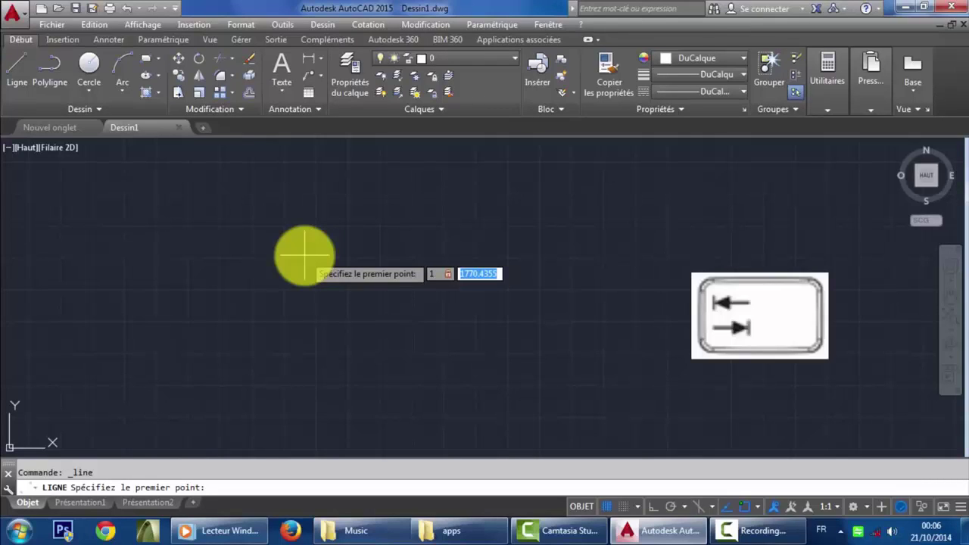
type("1")
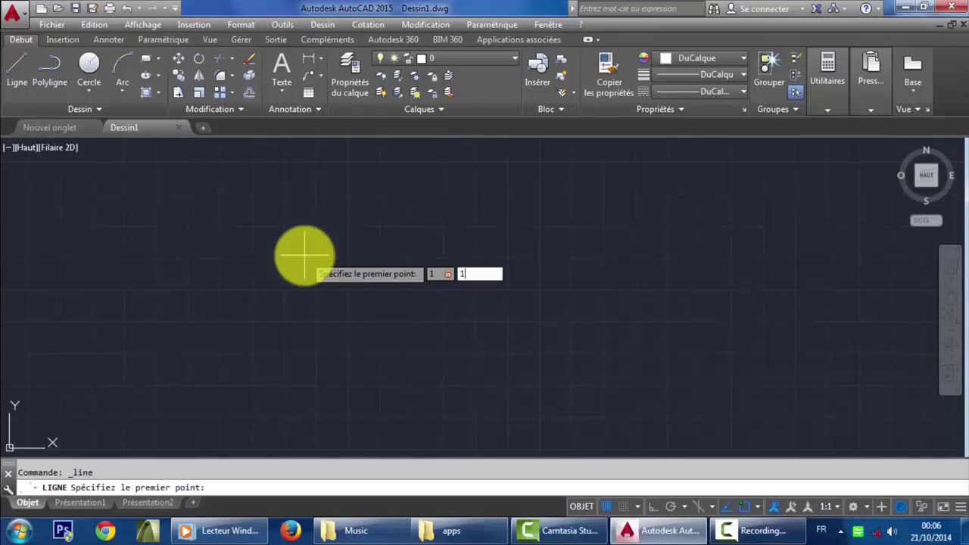
key("Return")
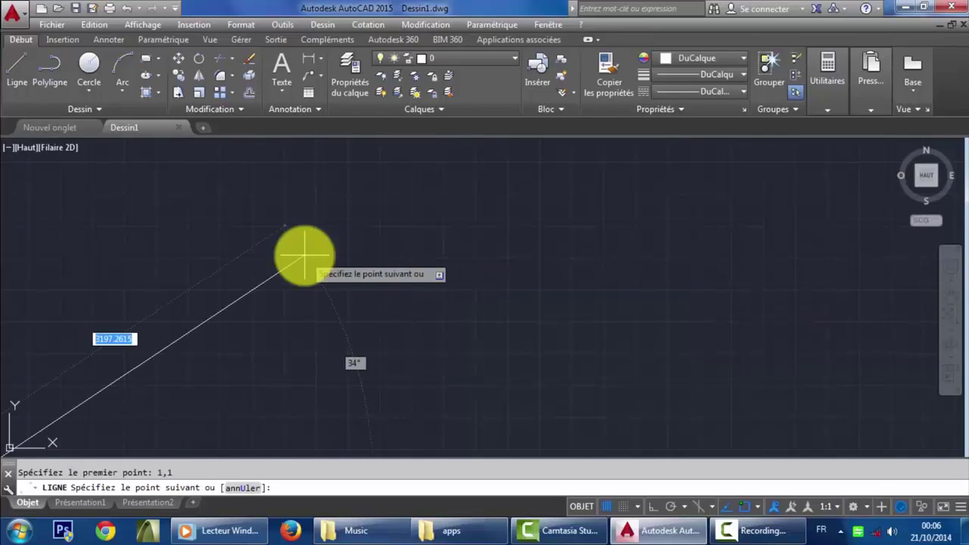
scroll(135, 352, "down", 1)
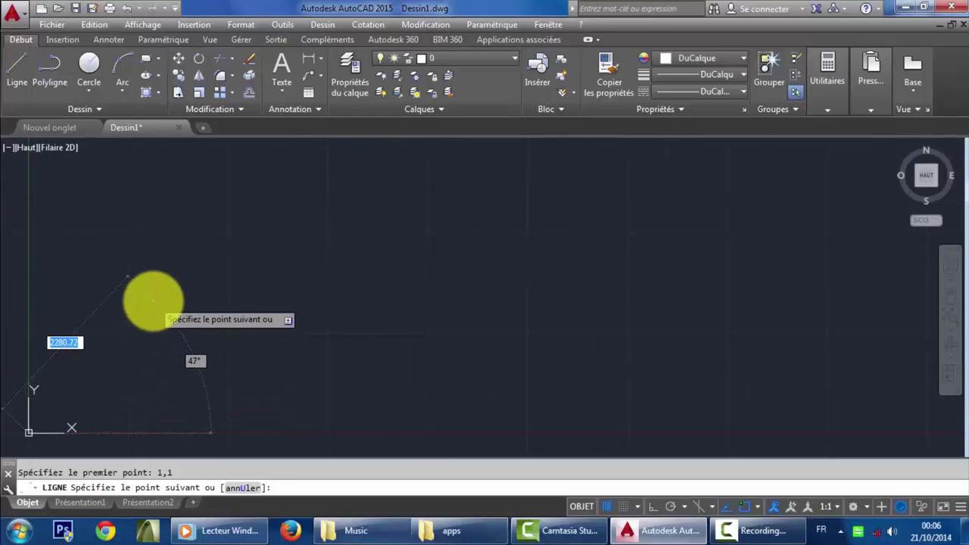
middle_click_drag(153, 300, 318, 265)
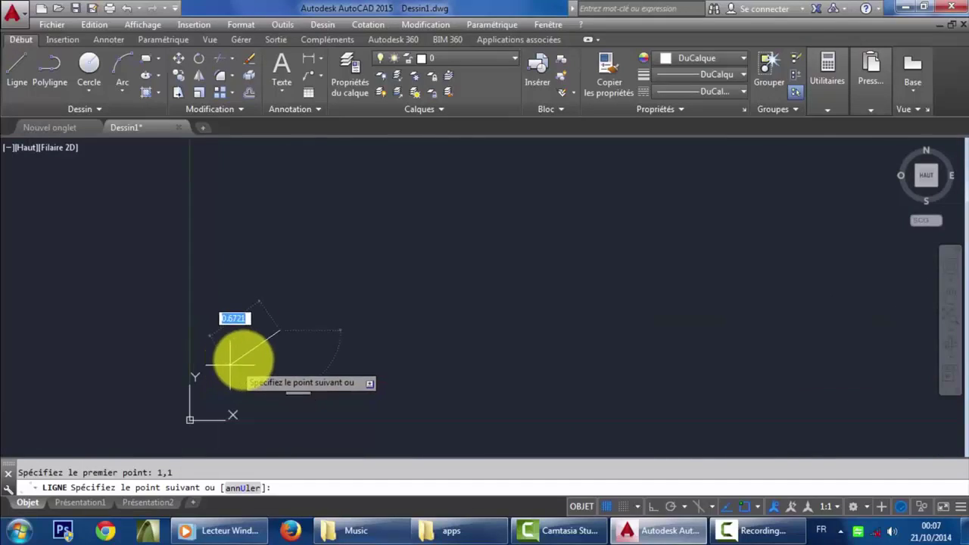
mouse_move(217, 377)
middle_mouse_down()
mouse_move(335, 338)
mouse_move(348, 322)
middle_mouse_up()
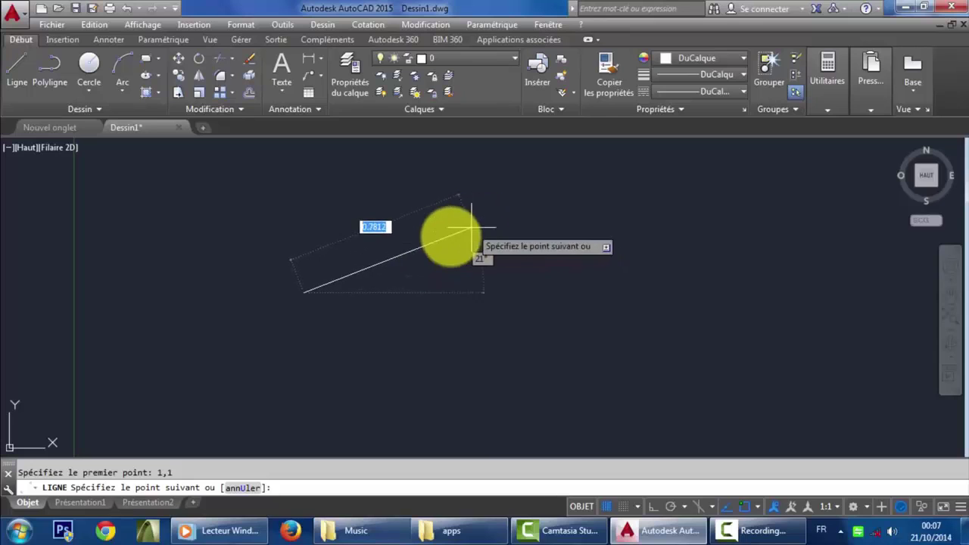
left_click(463, 223)
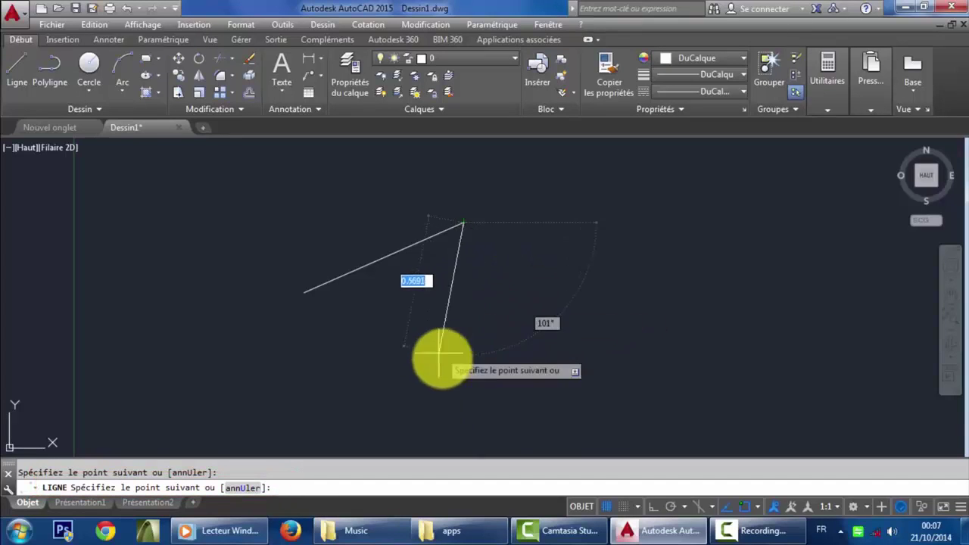
Step: Undo both segments with annUler, redraw one segment, then undo everything with U
left_click(247, 491)
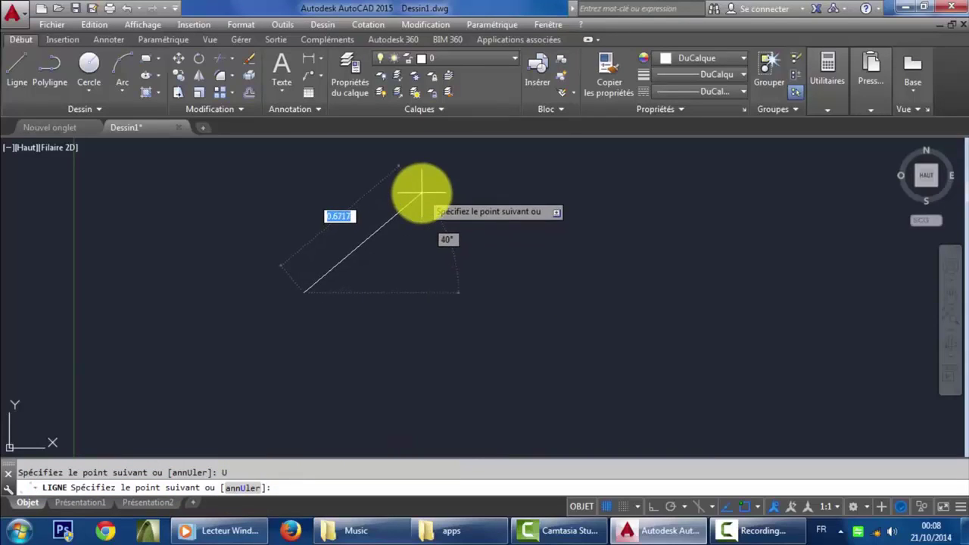
left_click(243, 487)
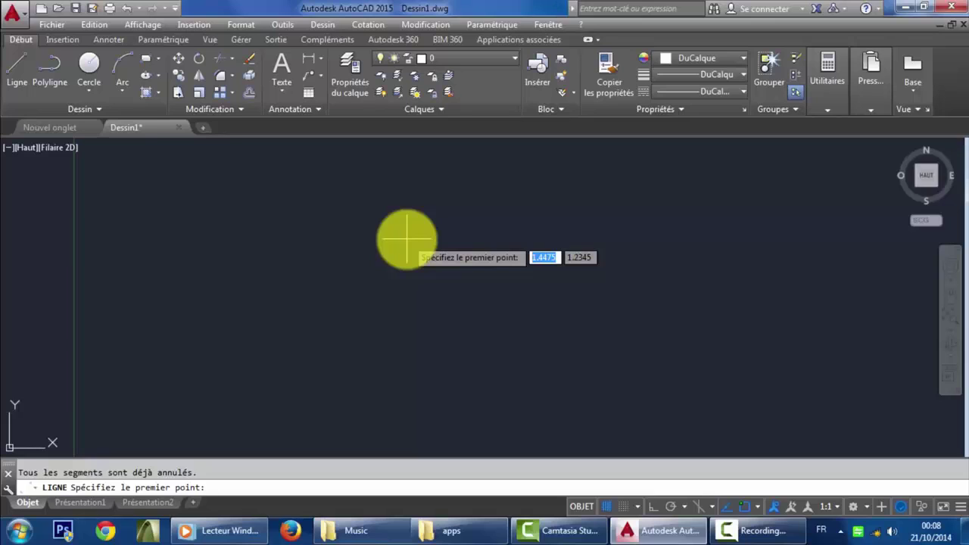
left_click(278, 241)
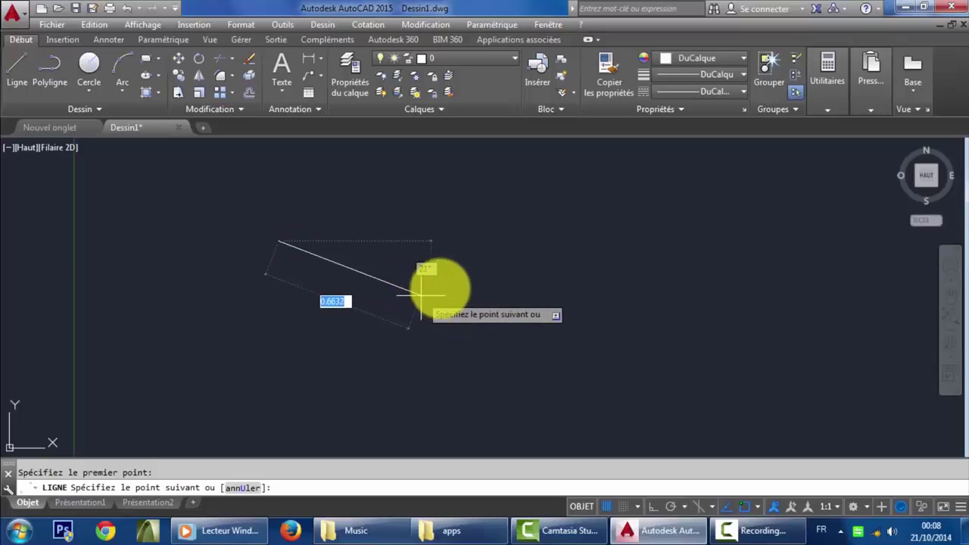
left_click(476, 224)
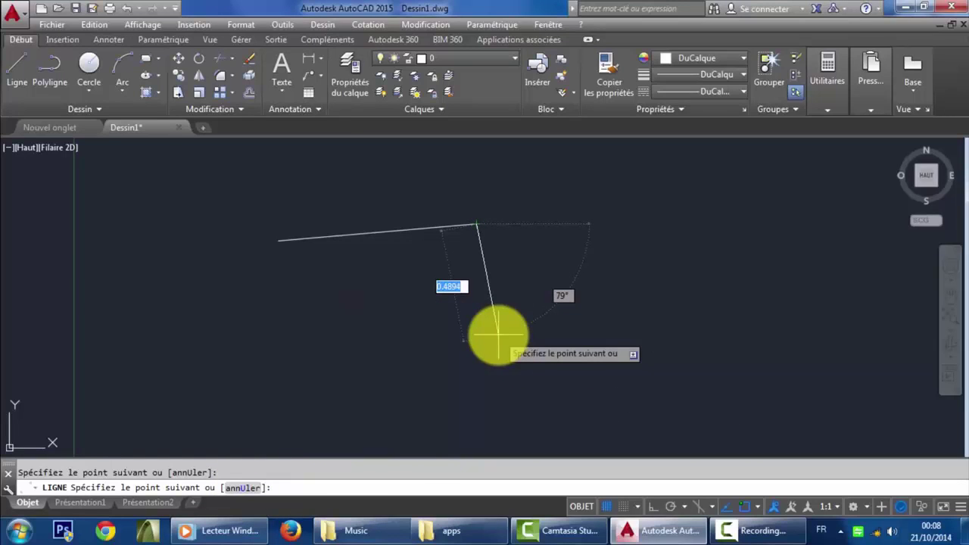
type("u")
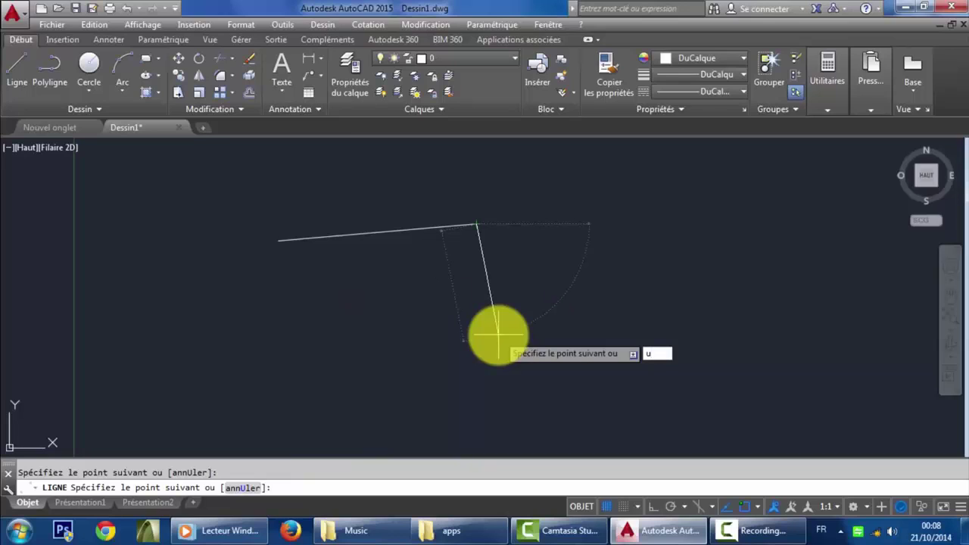
key("Return")
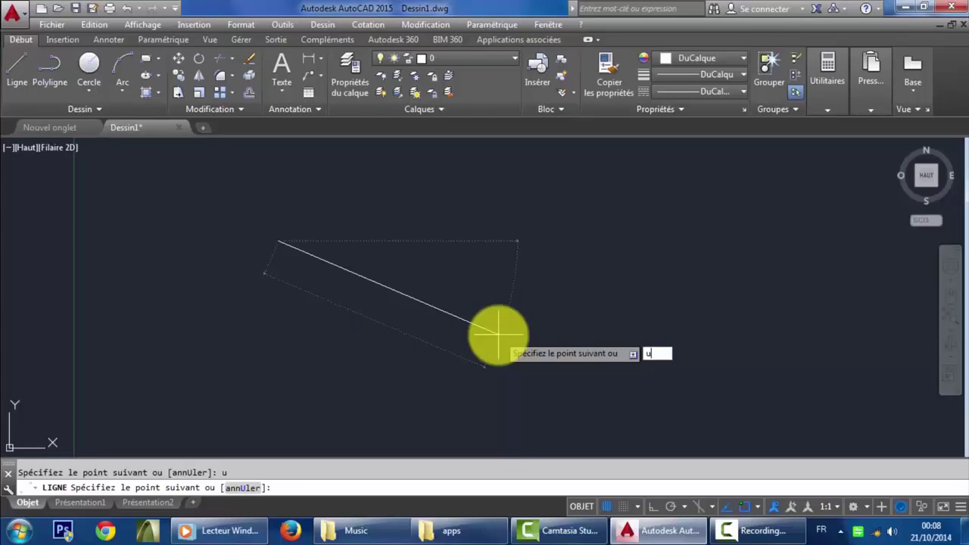
key("Return")
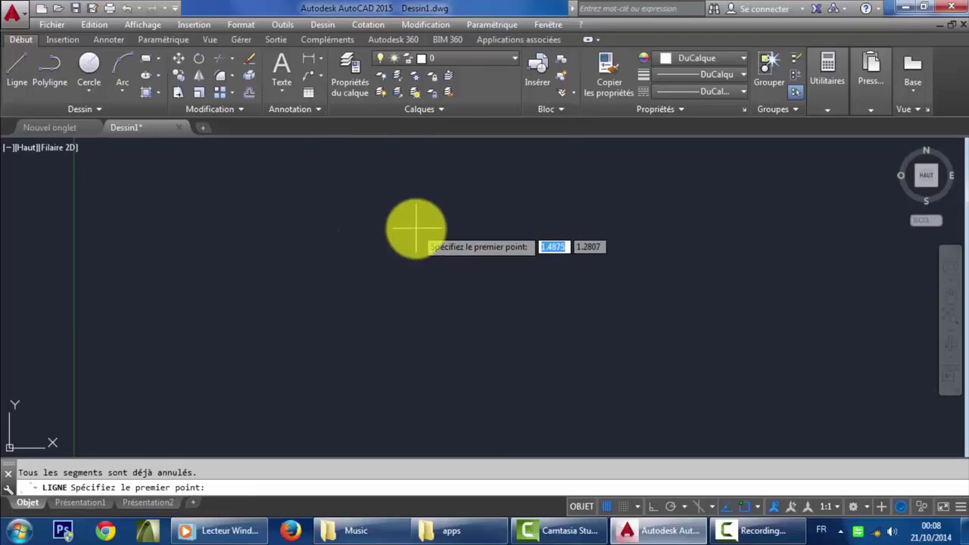
Step: Pick three corner points and close them into a triangle with Clore
left_click(299, 256)
left_click(488, 208)
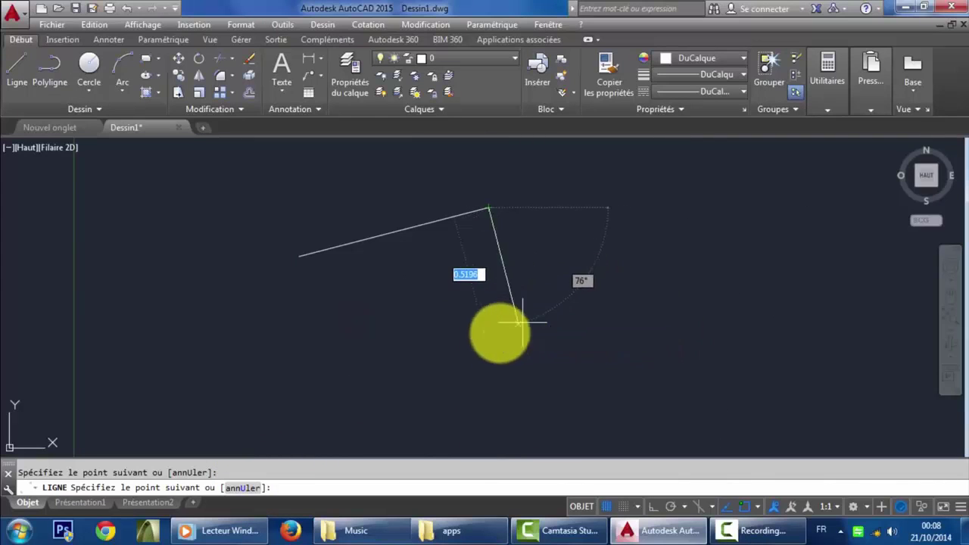
left_click(559, 316)
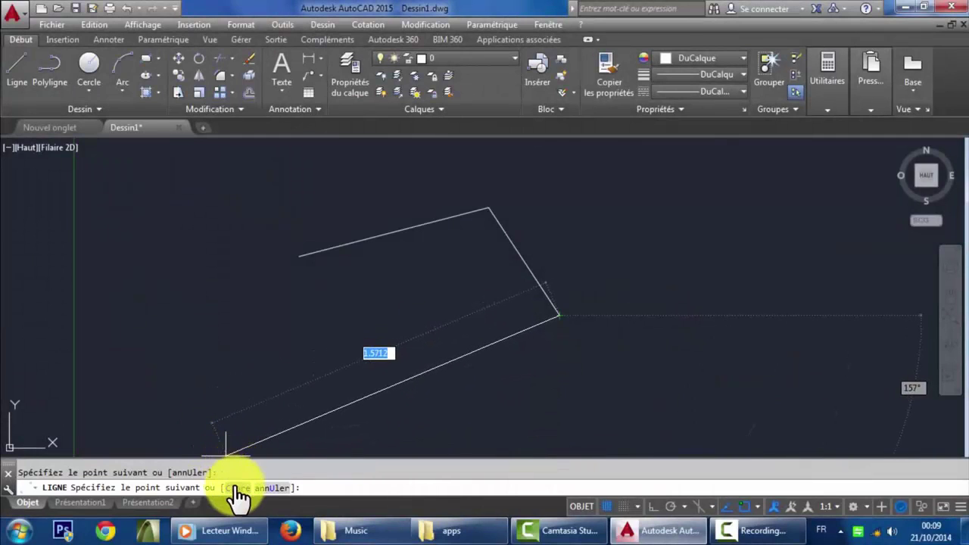
left_click(236, 488)
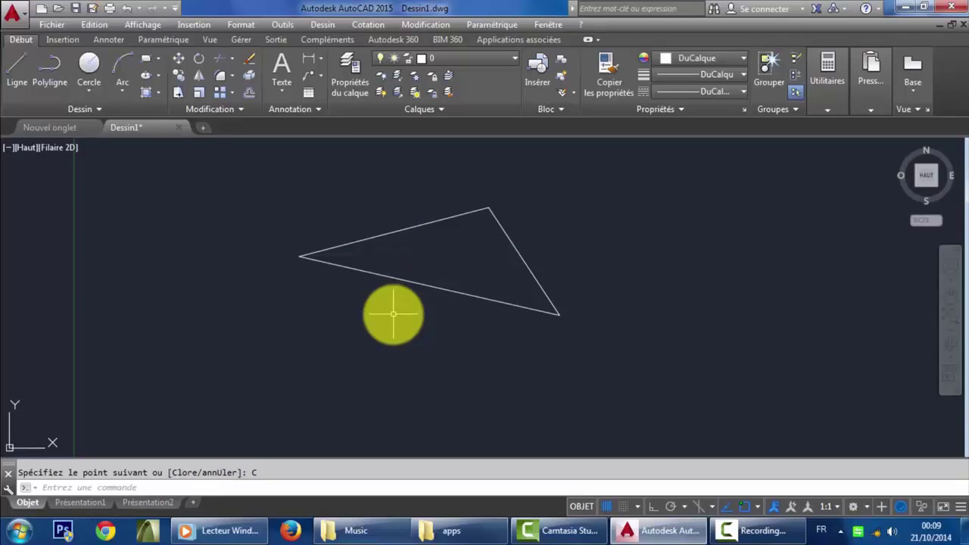
Step: Window-select the first triangle and delete all its edges
left_click_drag(540, 192, 349, 311)
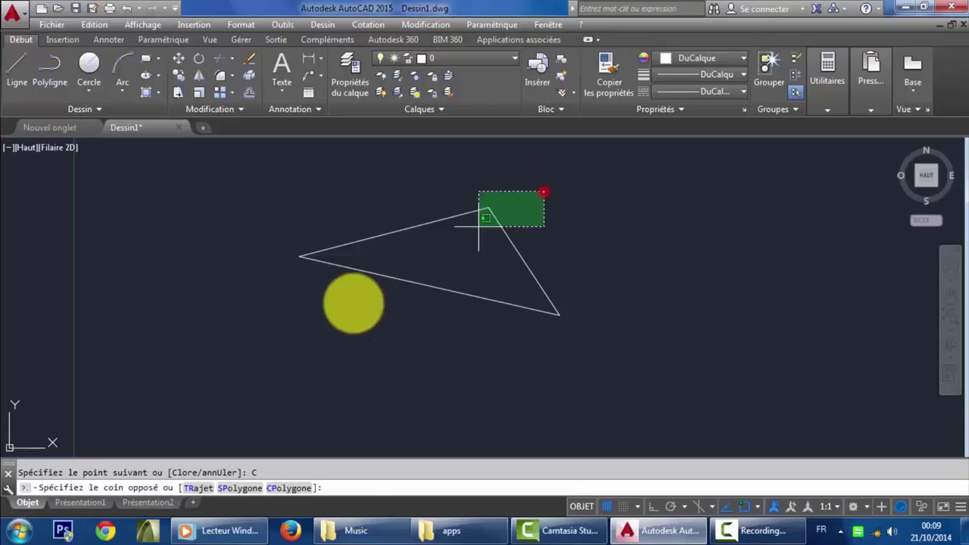
key("Delete")
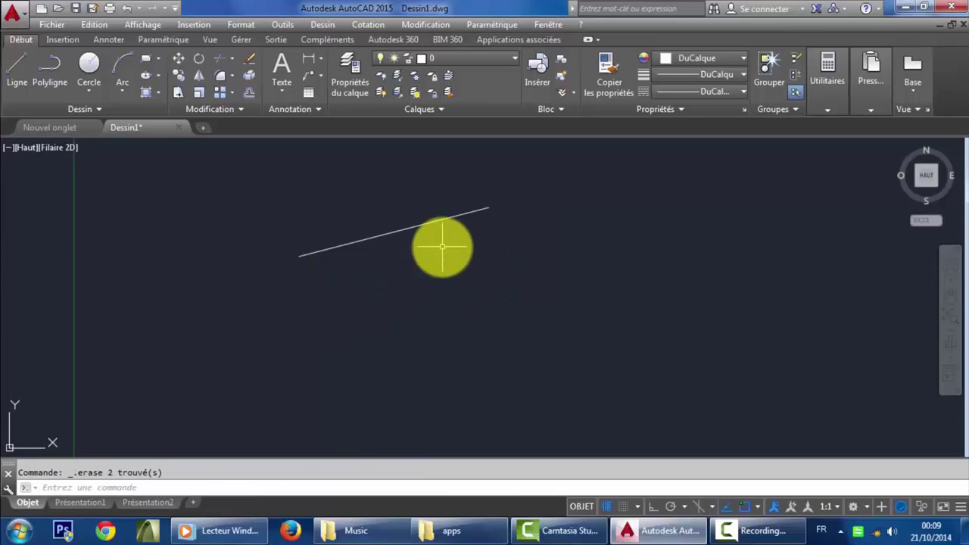
left_click_drag(443, 247, 406, 213)
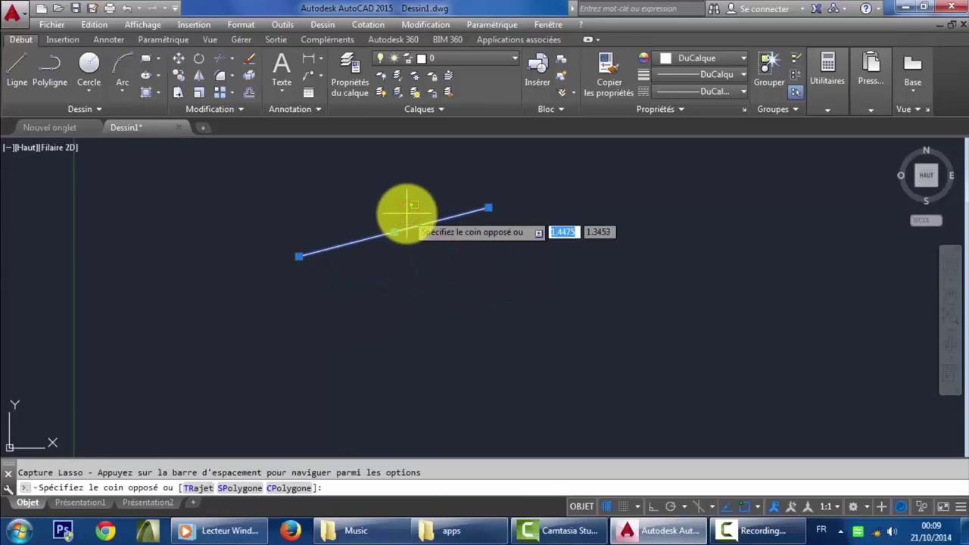
key("Escape")
key("Delete")
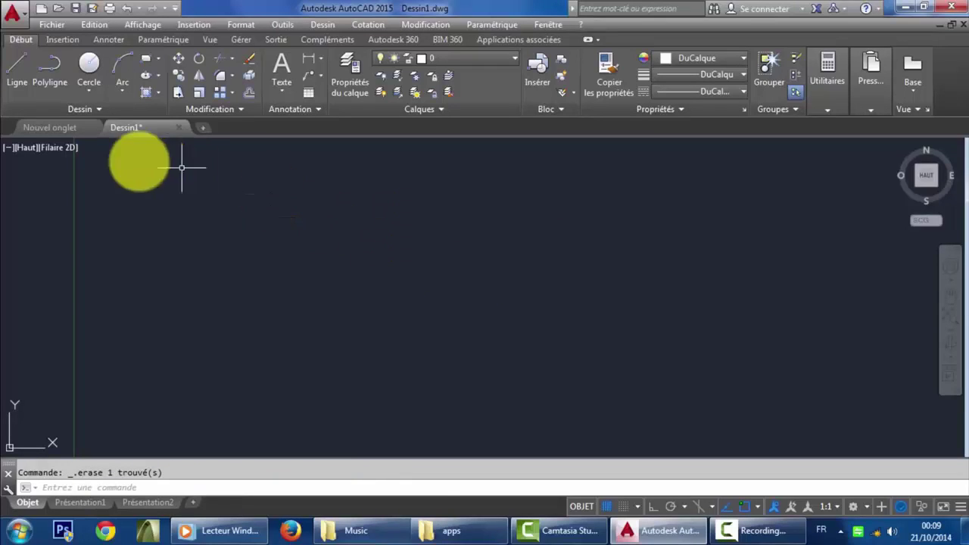
Step: Draw a second three-corner triangle with Ligne, closing it with C
left_click(21, 71)
left_click(311, 217)
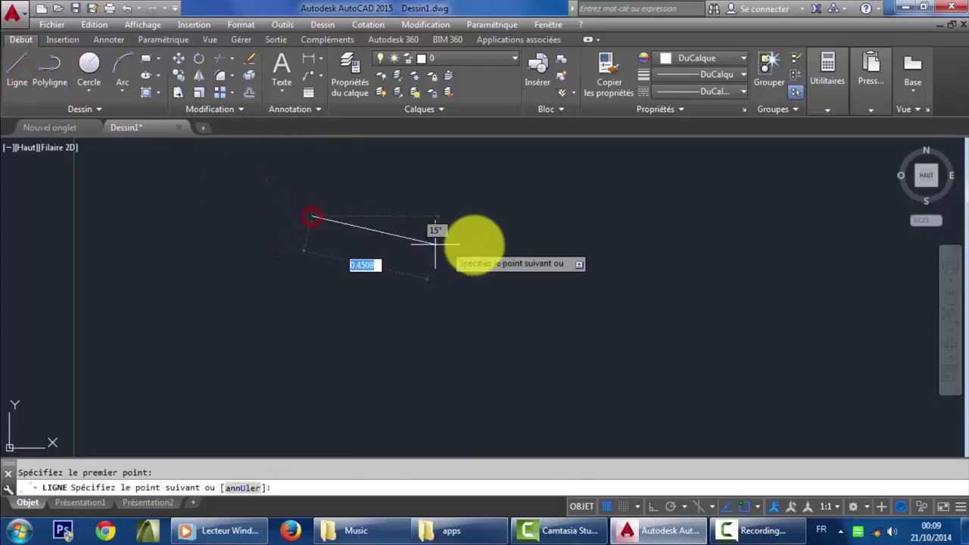
left_click(521, 231)
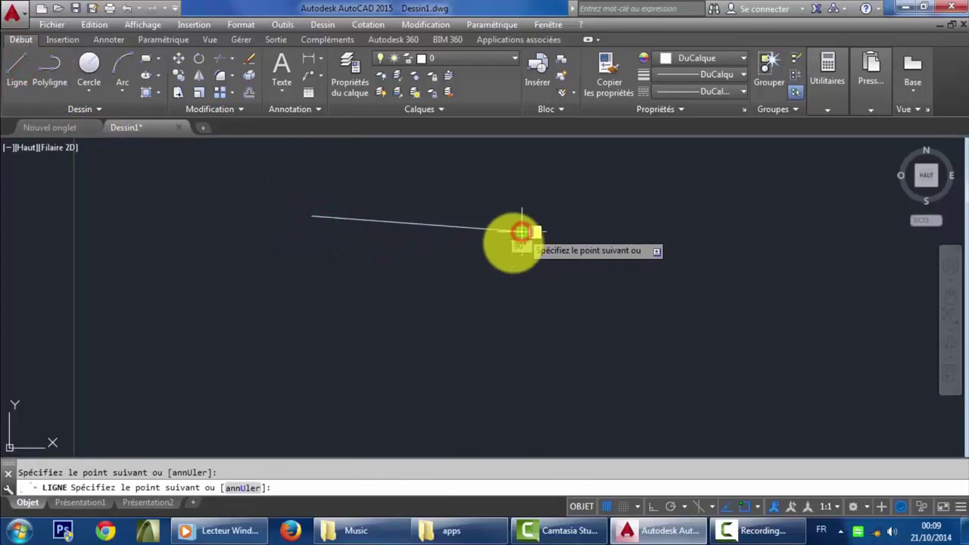
left_click(394, 324)
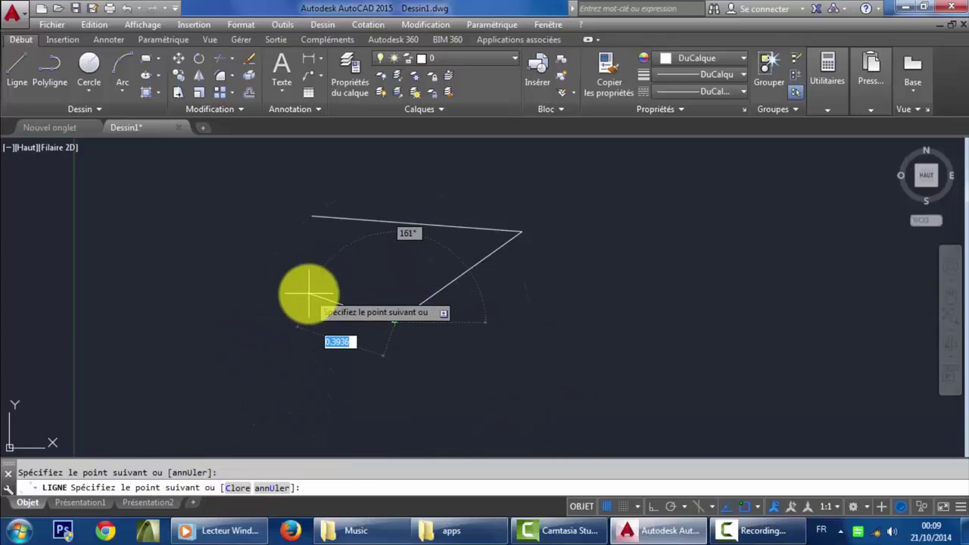
type("c")
key("Return")
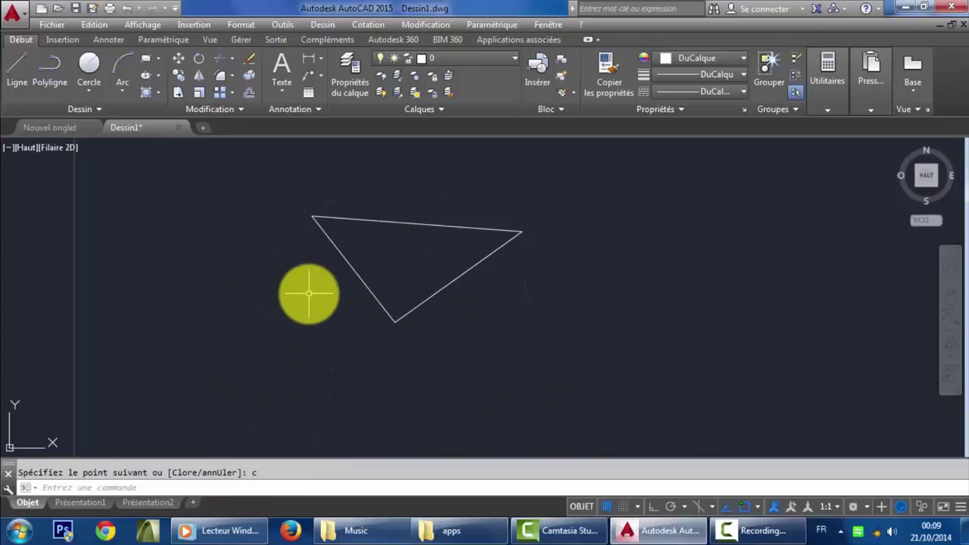
Step: Window-select the second triangle and delete it
left_click(563, 207)
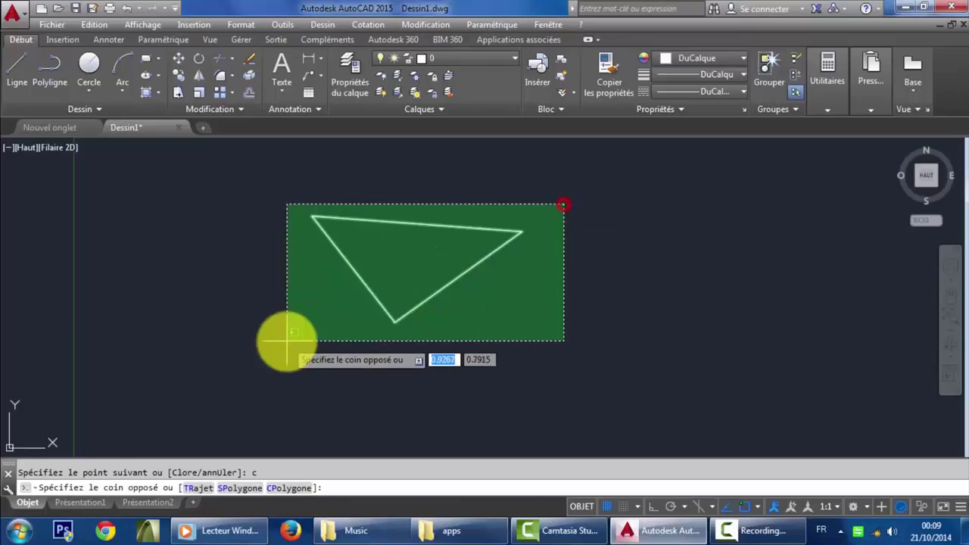
left_click(286, 341)
key("Delete")
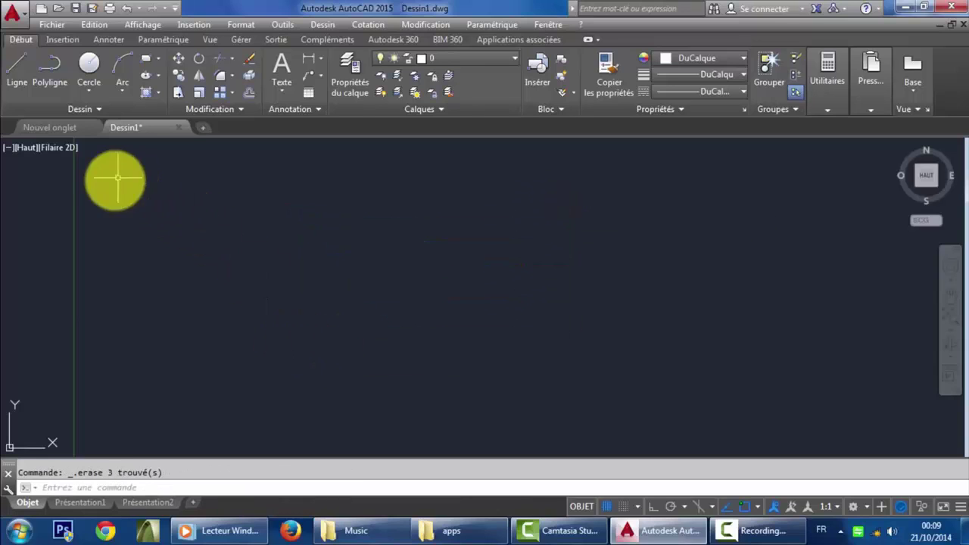
Step: Cancel the just-begun line with Esc and restart the Ligne command
left_click(24, 76)
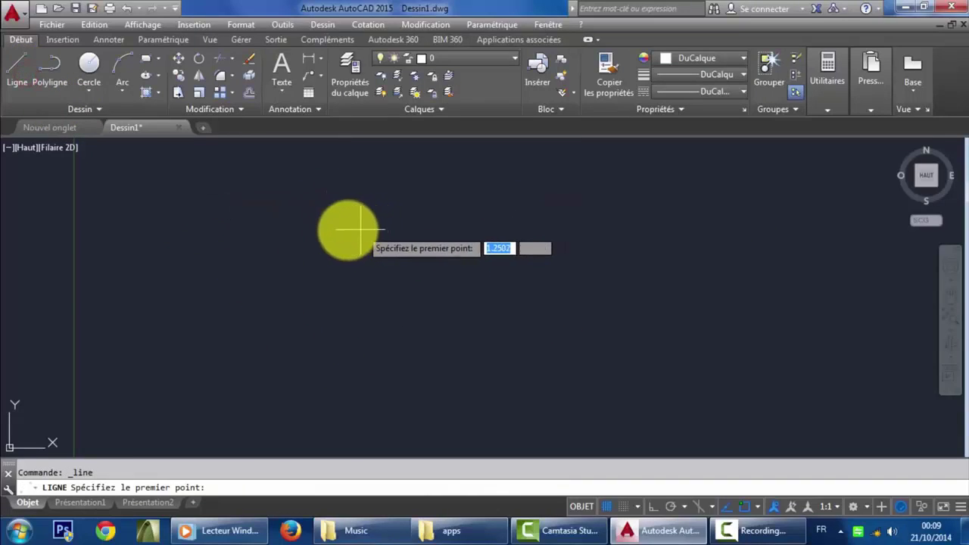
left_click(286, 240)
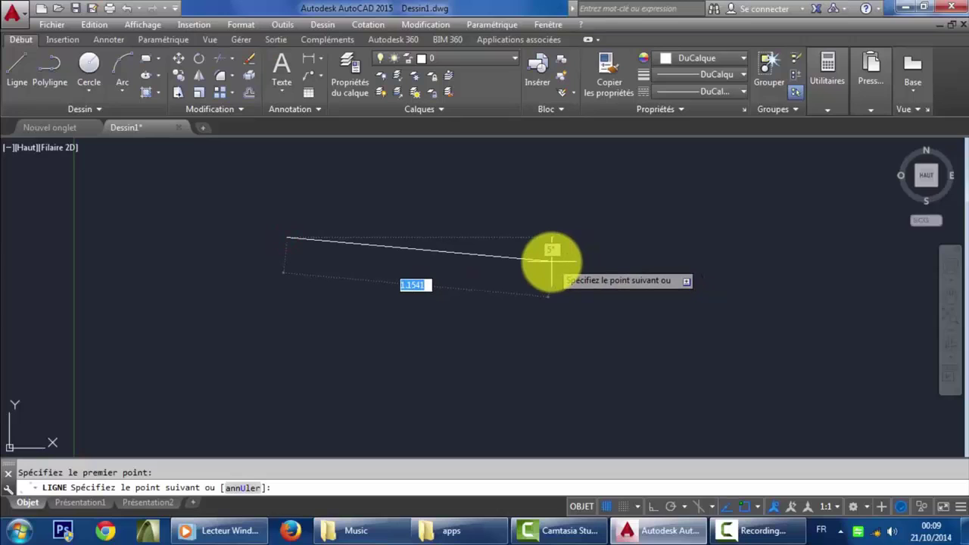
key("Escape")
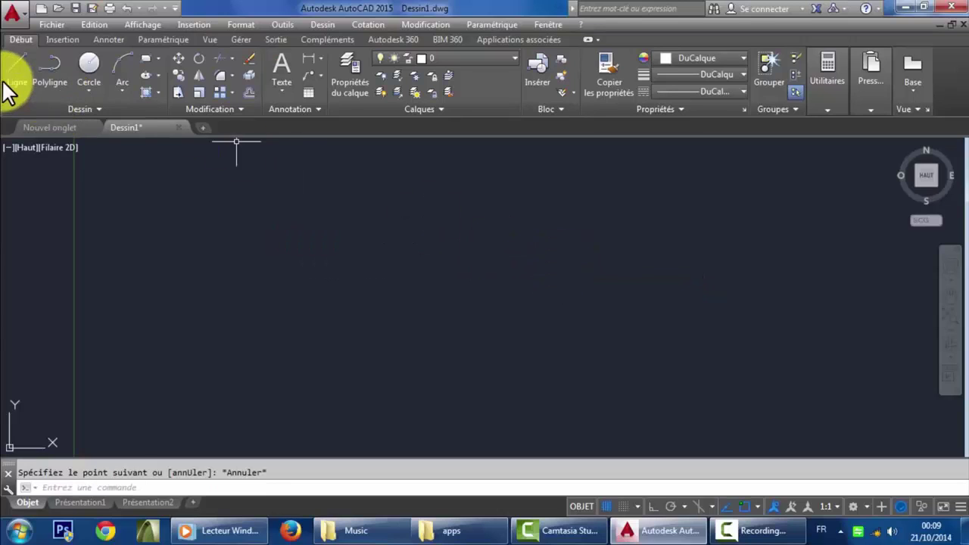
left_click(18, 74)
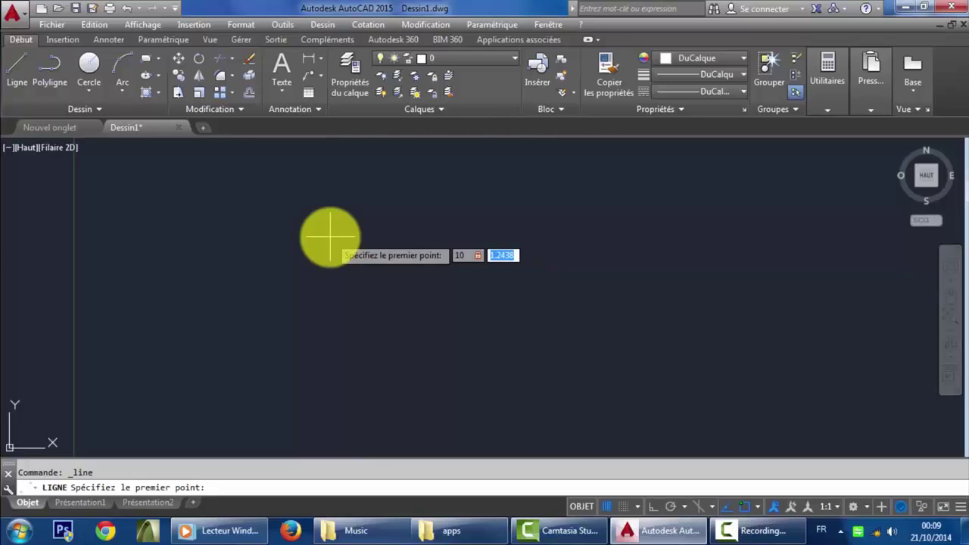
Step: Draw a six-sided outline starting at 10,10 and close it with Clore
key("Return")
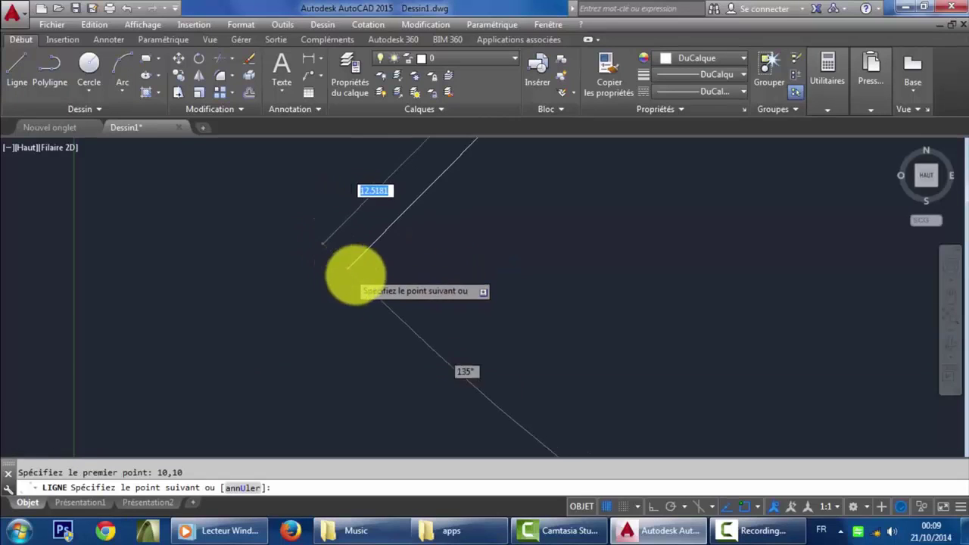
scroll(394, 269, "down", 5)
scroll(409, 295, "up", 3)
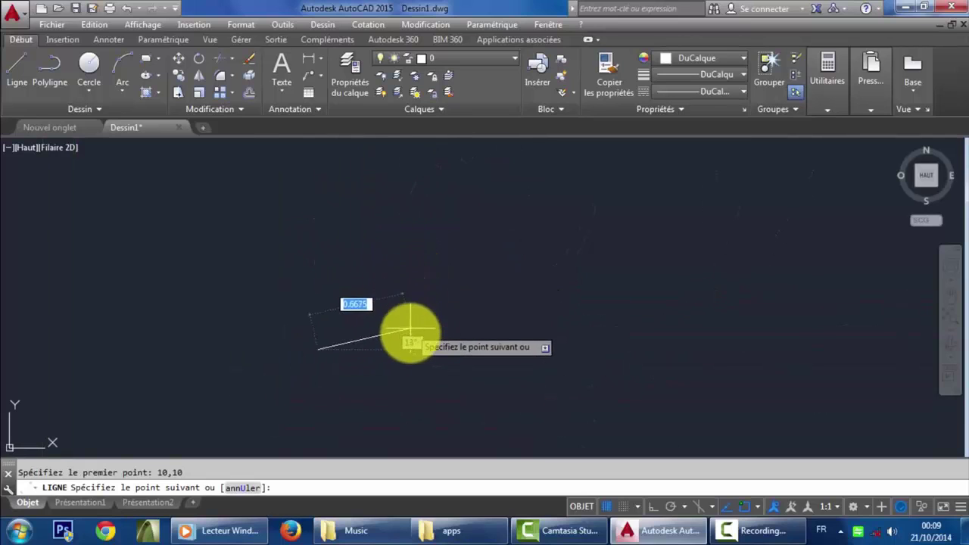
scroll(411, 335, "down", 2)
scroll(424, 281, "up", 4)
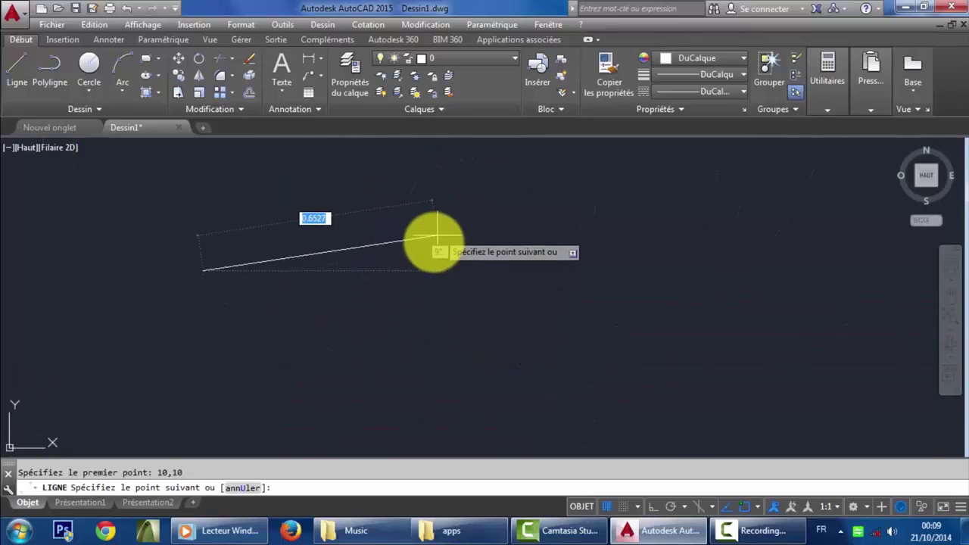
left_click(488, 258)
left_click(528, 351)
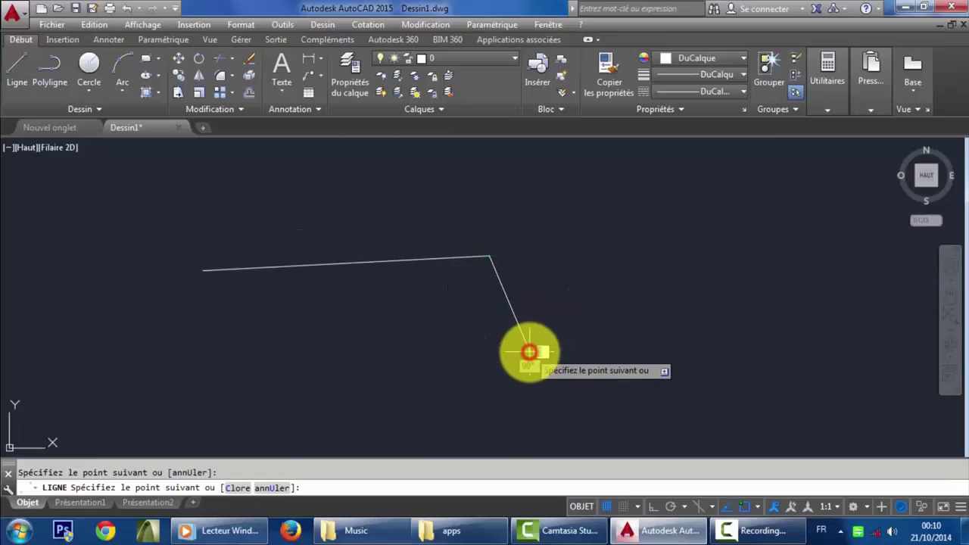
left_click(318, 387)
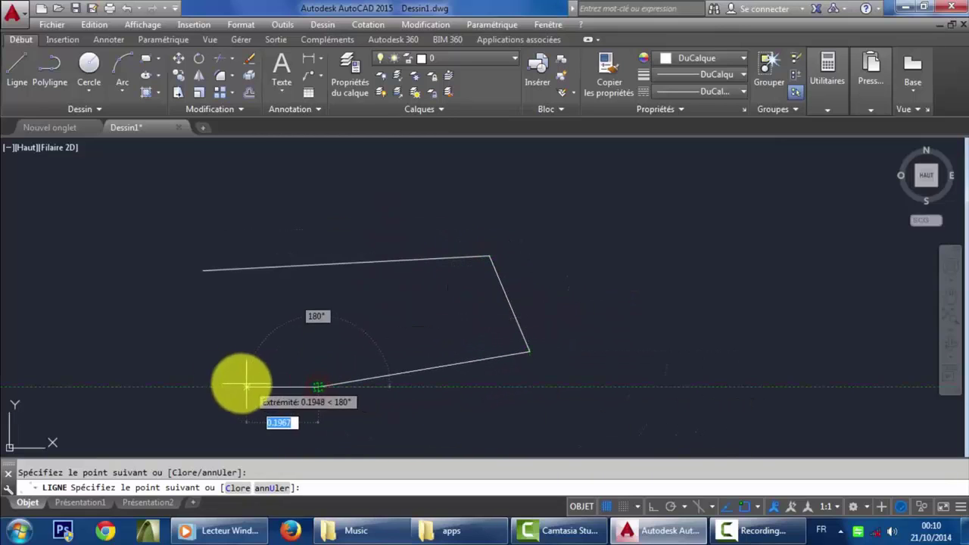
left_click(205, 371)
left_click(84, 328)
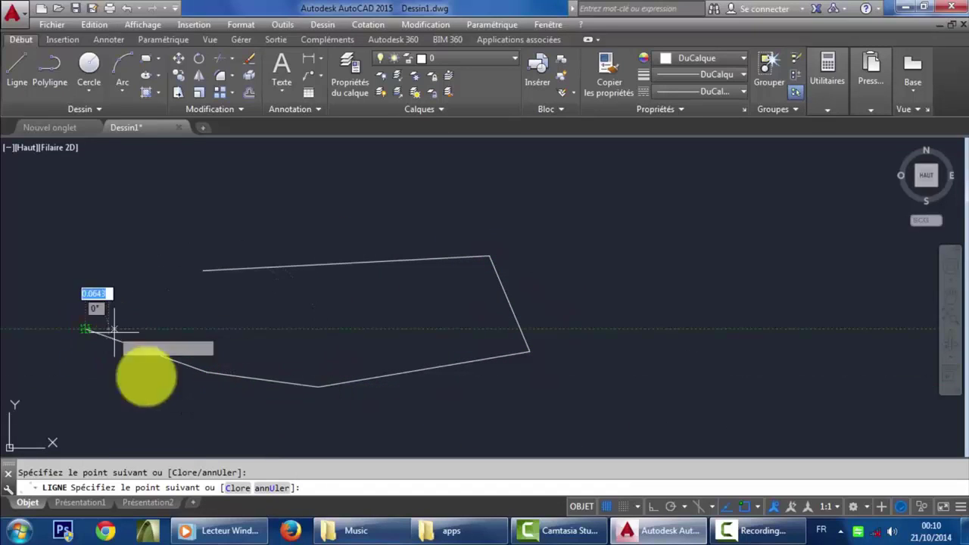
left_click(236, 486)
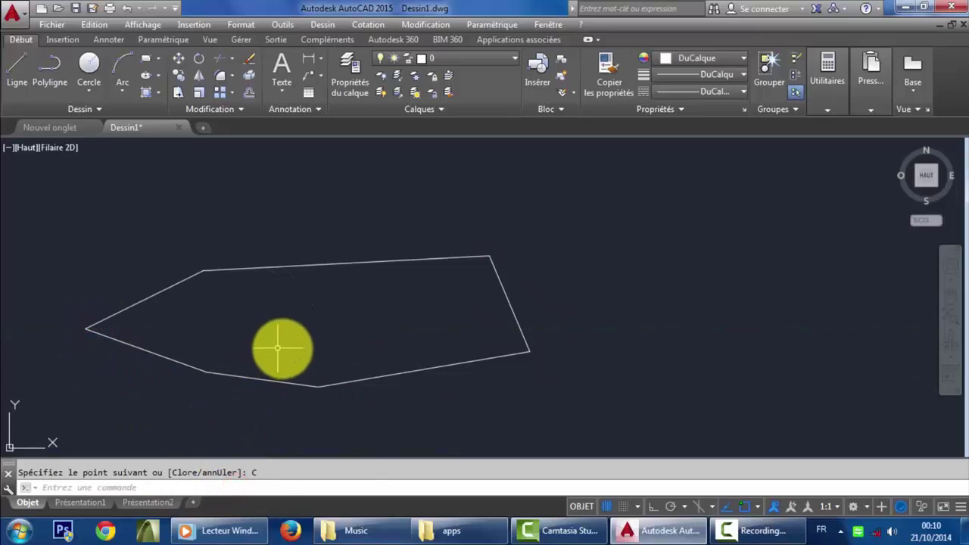
Step: Window-select the six-line polygon and delete it
middle_click_drag(281, 346, 444, 320)
scroll(489, 308, "up", 2)
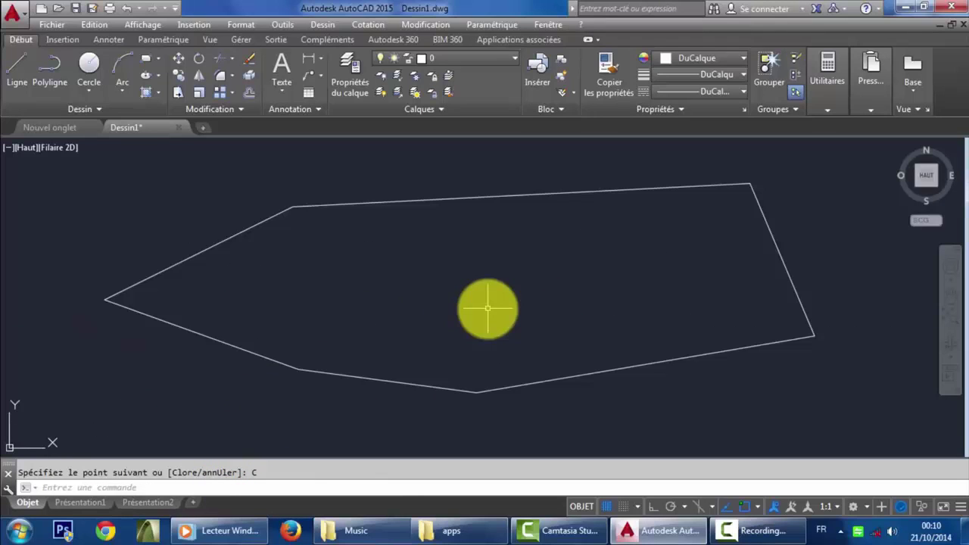
scroll(488, 308, "down", 3)
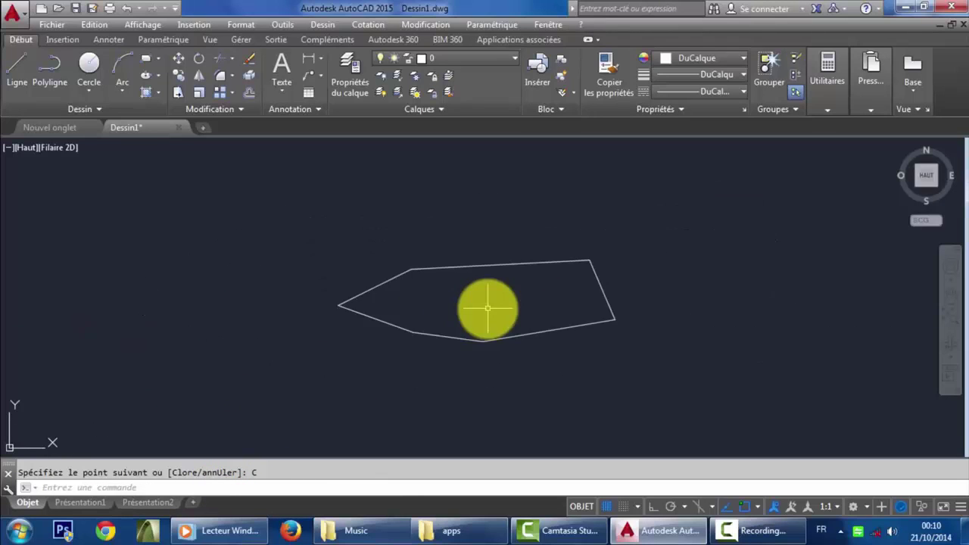
scroll(458, 308, "down", 1)
left_click(625, 228)
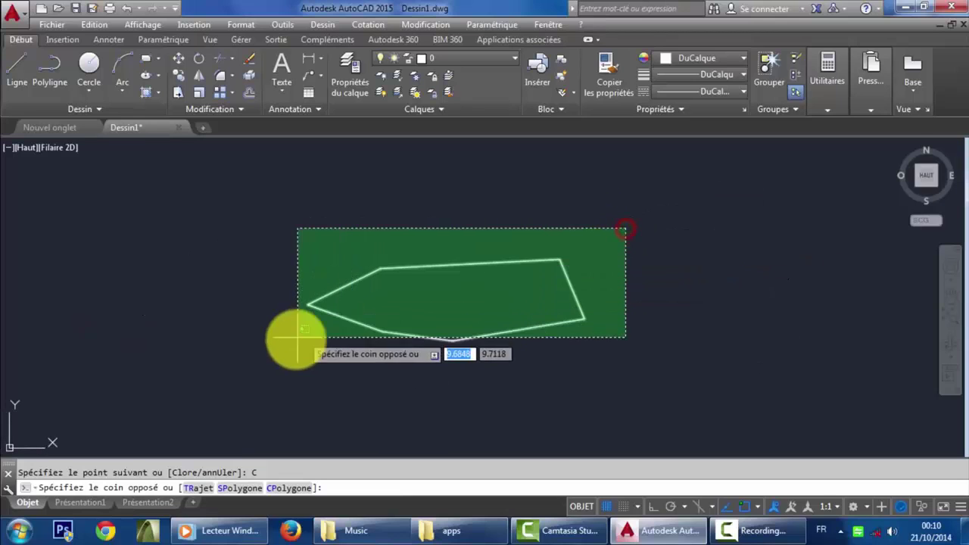
left_click(291, 363)
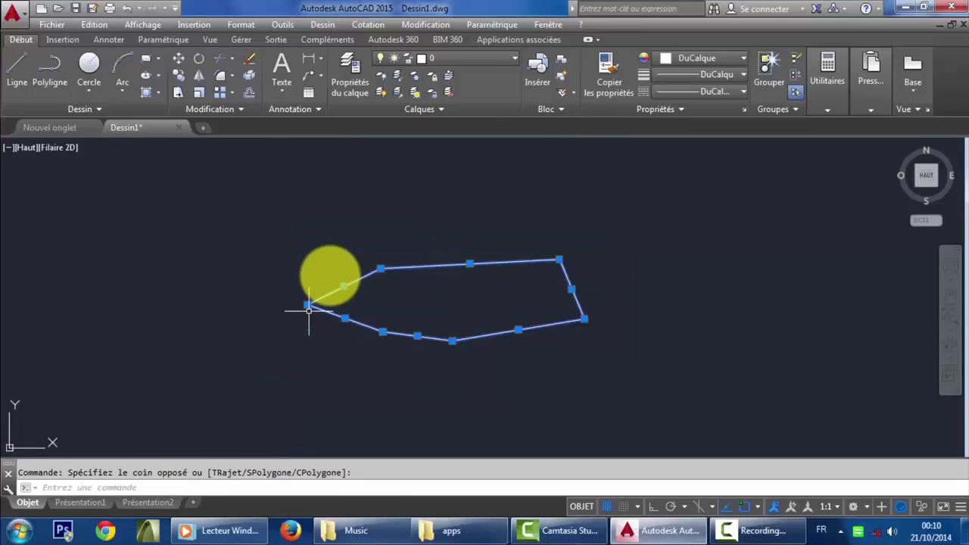
key("Delete")
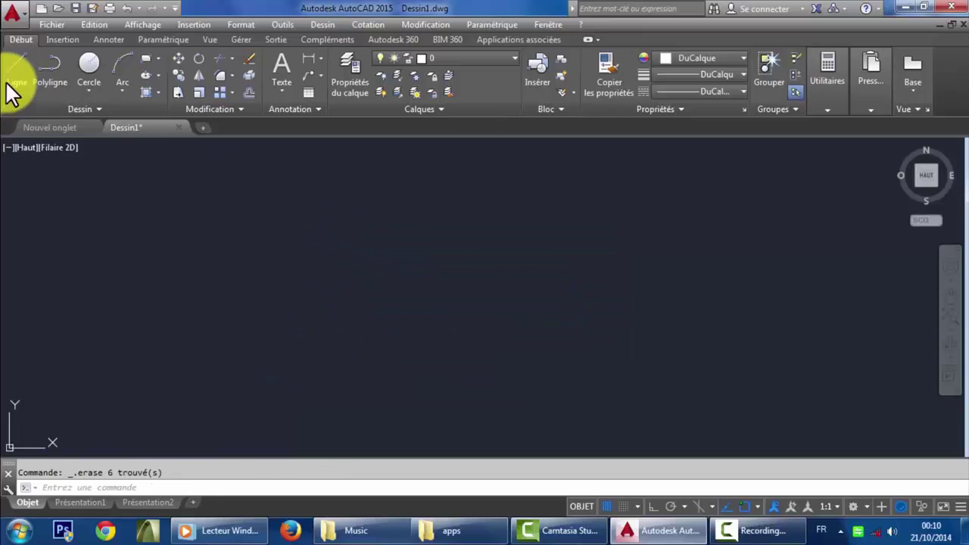
Step: Start a new line and place its first point, panning the view right
left_click(15, 84)
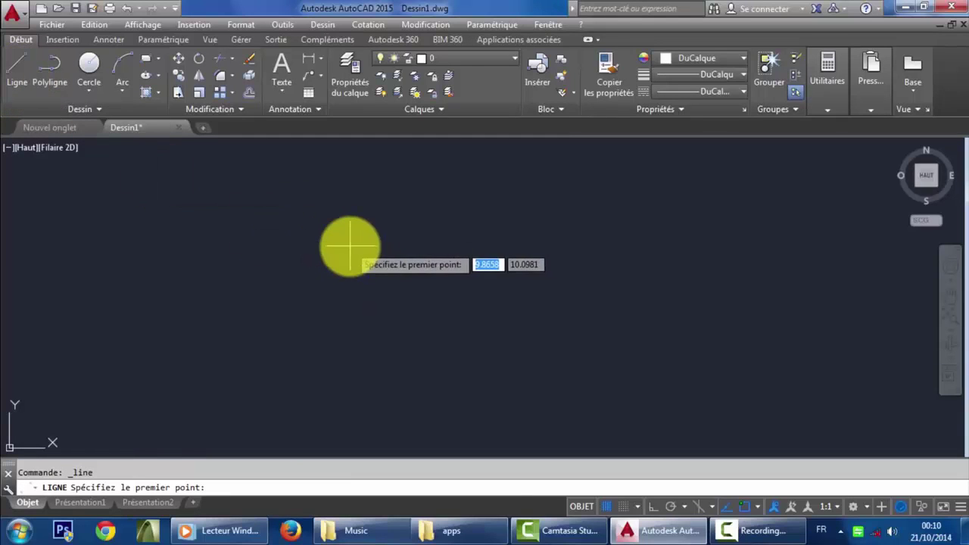
left_click(261, 225)
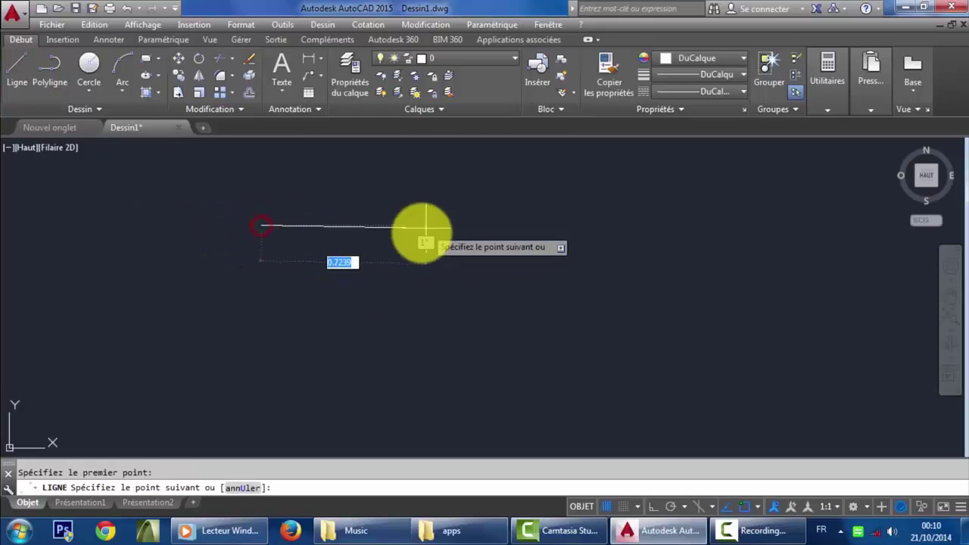
scroll(365, 215, "up", 2)
scroll(356, 221, "up", 2)
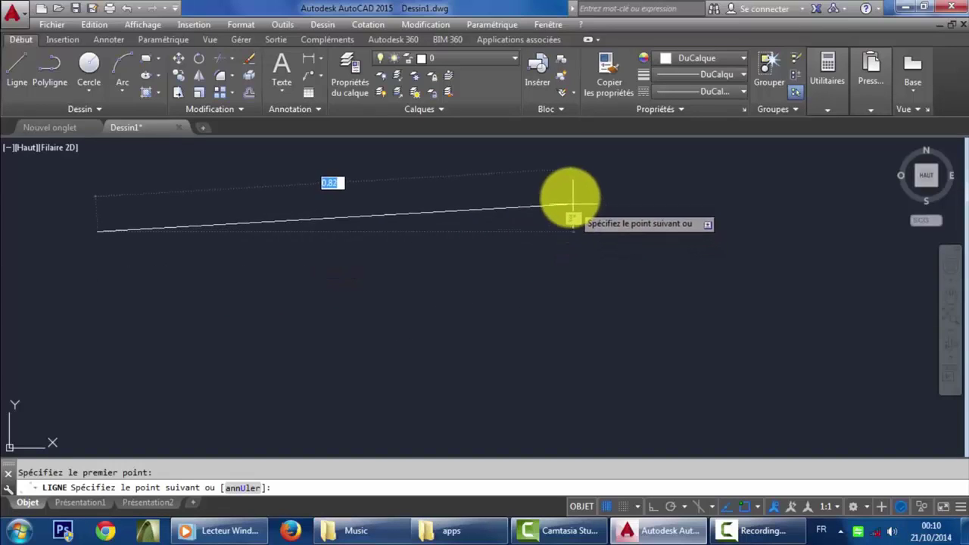
scroll(559, 256, "down", 4)
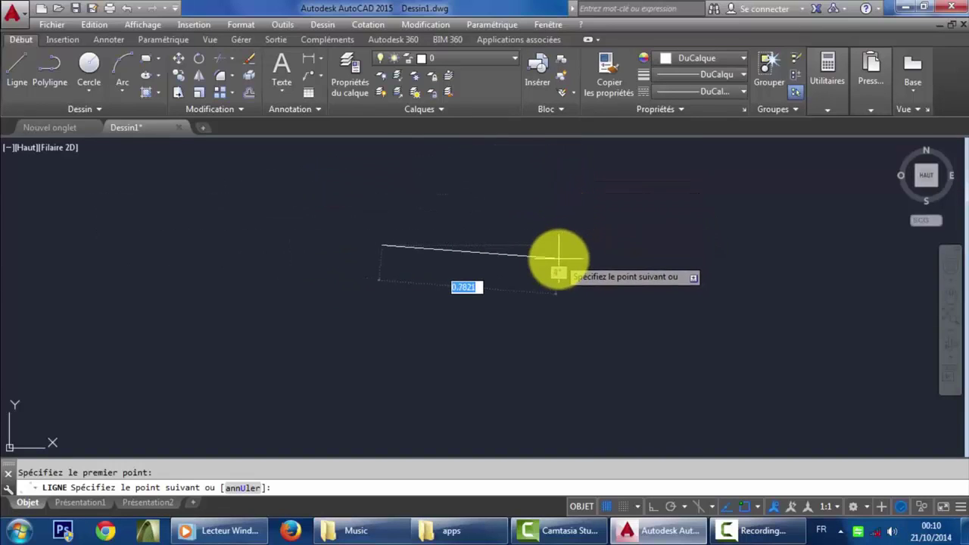
scroll(558, 232, "up", 4)
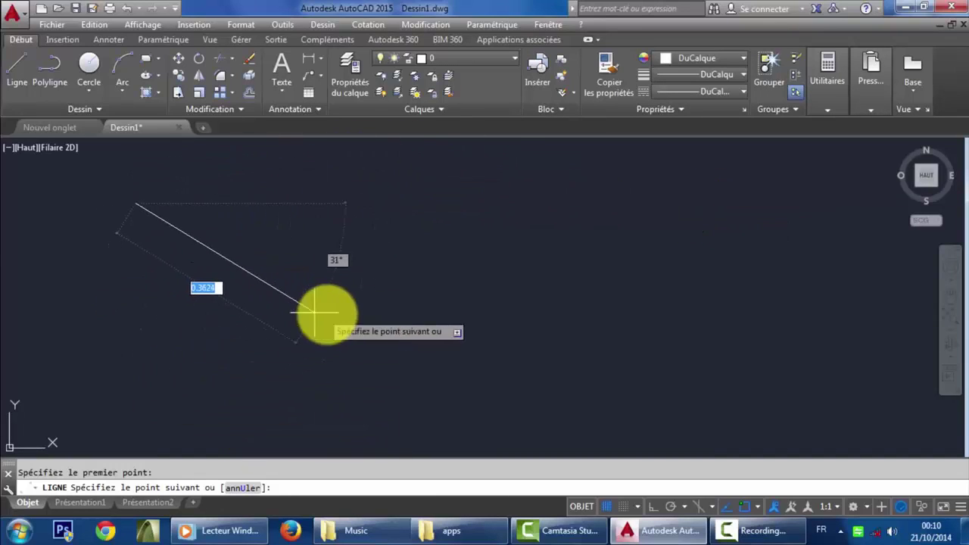
middle_click_drag(325, 310, 468, 311)
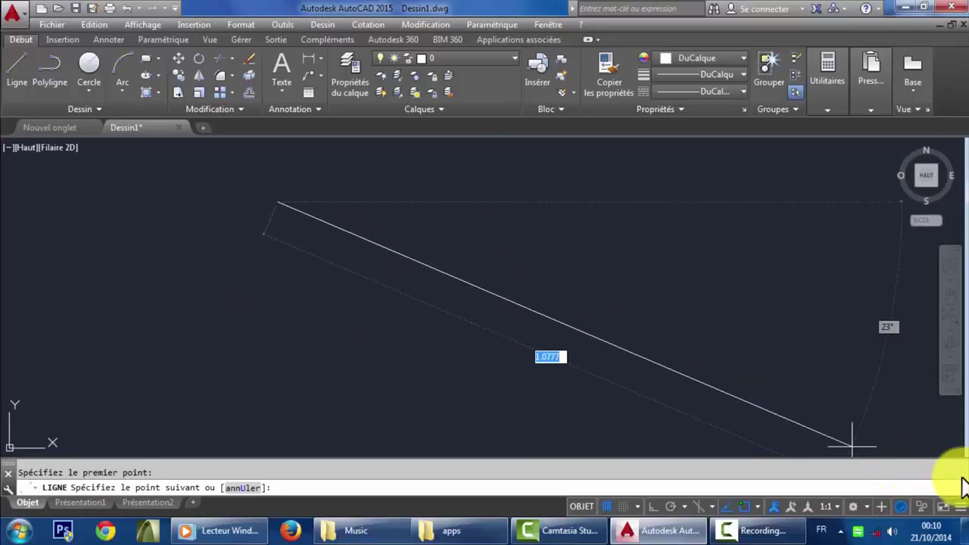
Step: Add the Mode ortho toggle to the status bar via Personnalisation
left_click(960, 507)
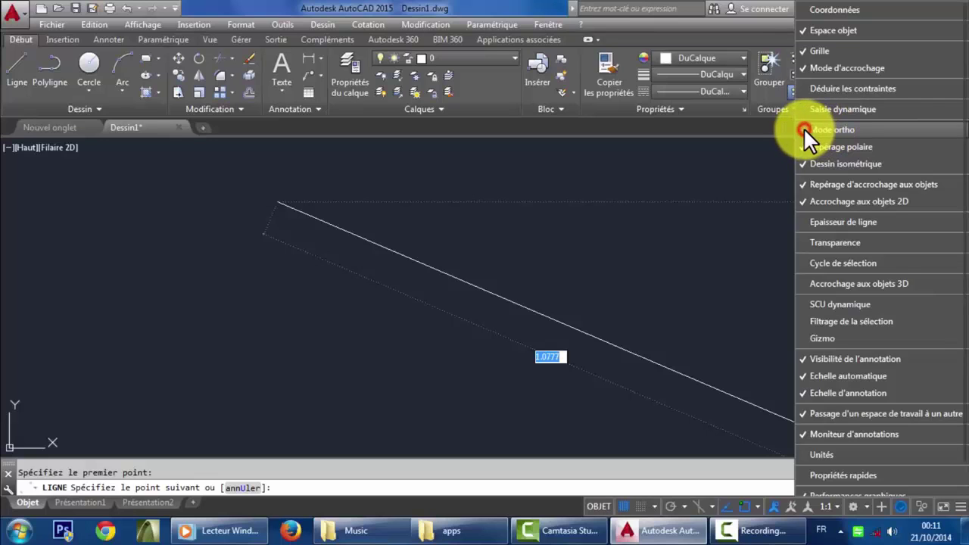
left_click(488, 212)
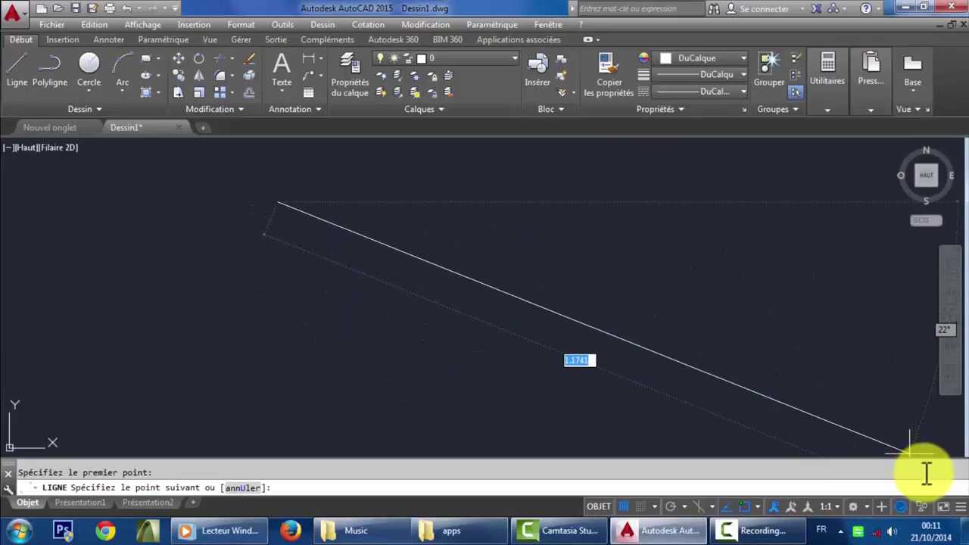
left_click(960, 506)
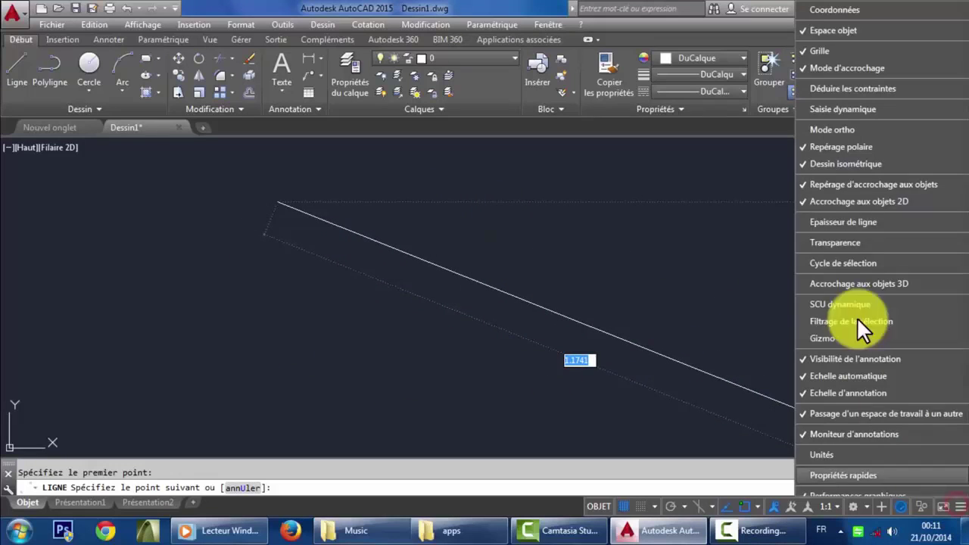
left_click(834, 131)
left_click(424, 216)
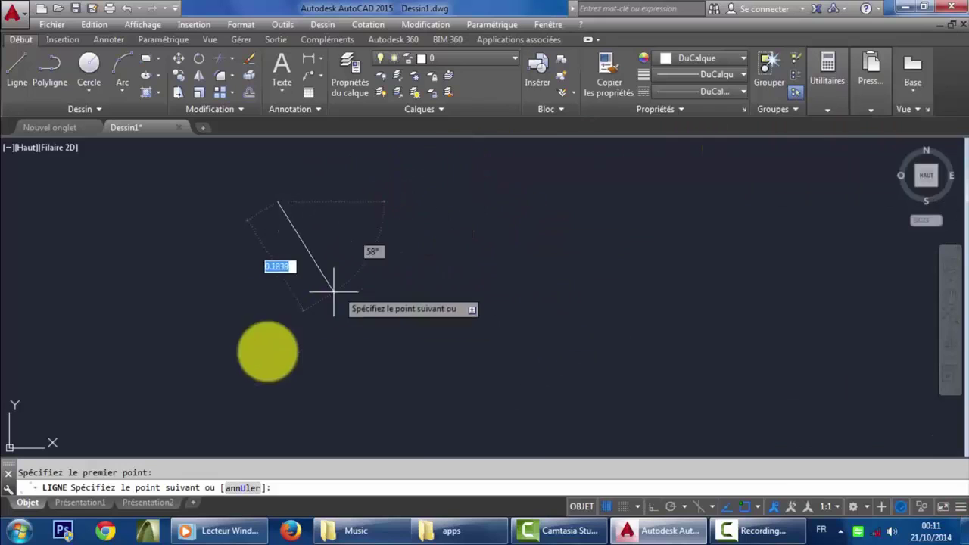
Step: End the transparent pan, check the snap options, and switch to the Présentation1 layout
middle_click(276, 310)
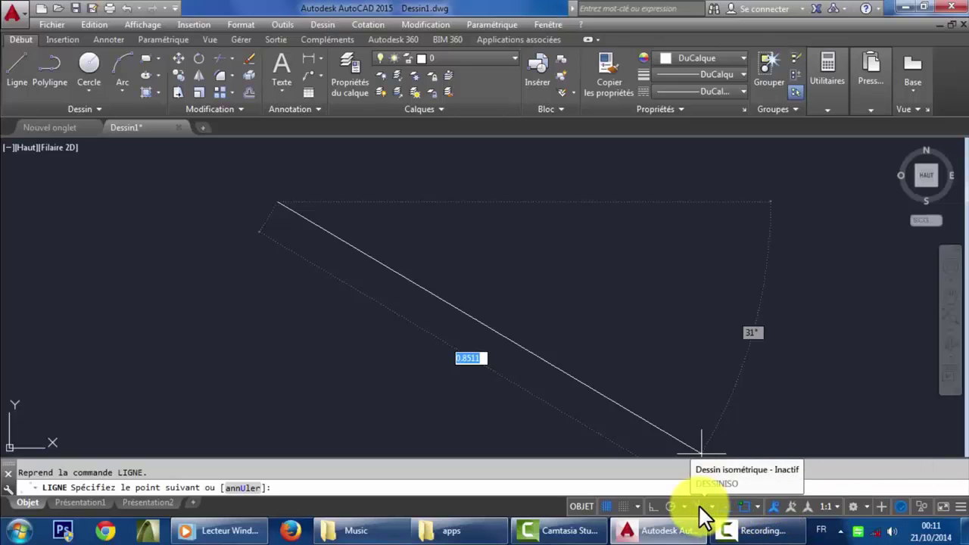
left_click(636, 506)
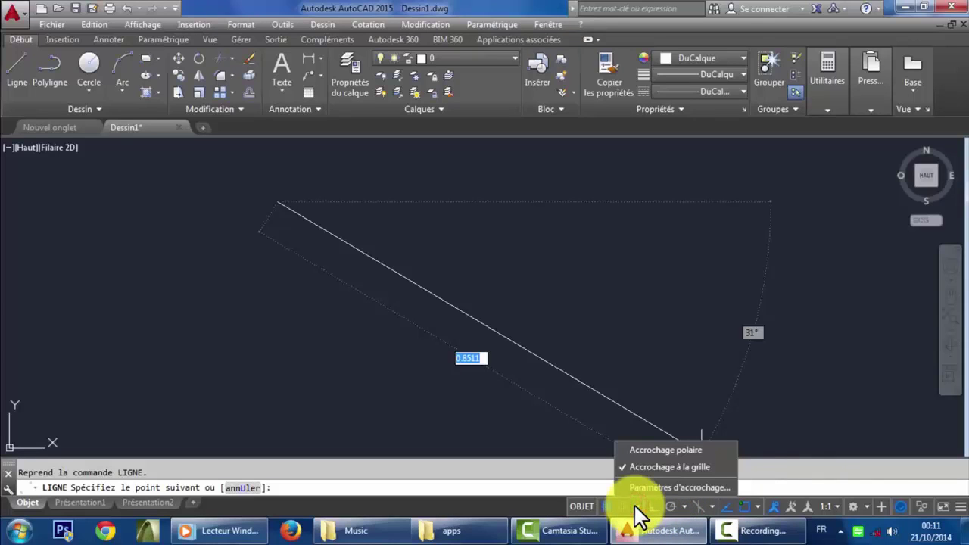
left_click(633, 504)
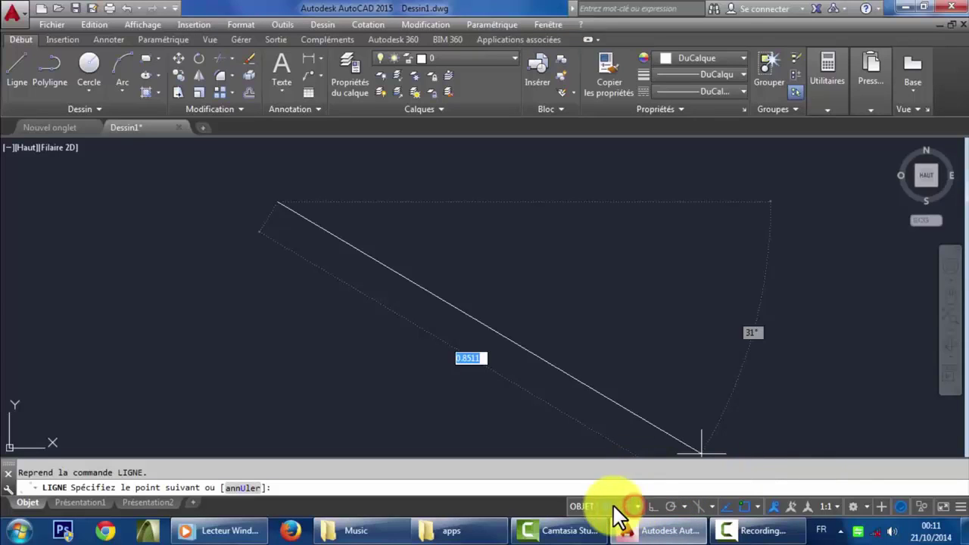
left_click(581, 506)
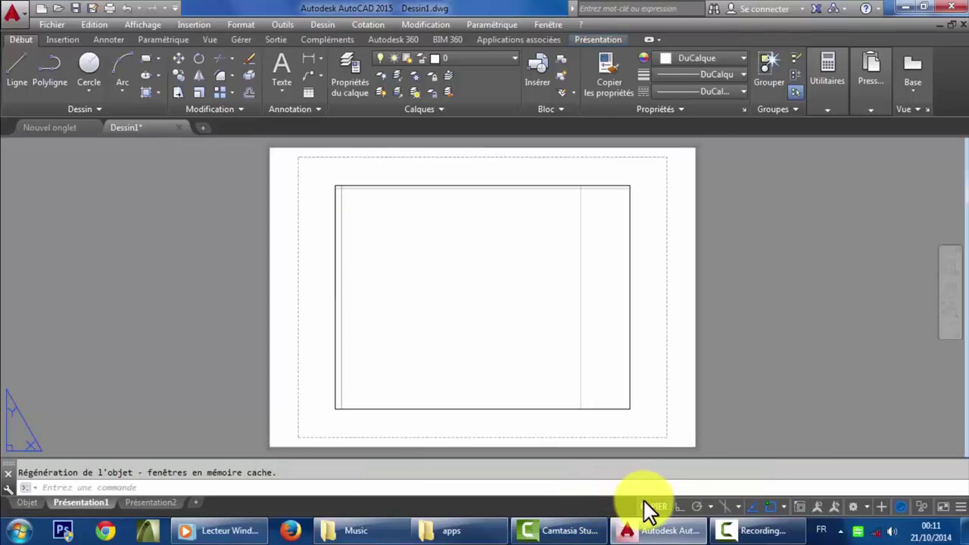
Step: Back in model space, start a line from a first point with Ortho mode switched on
left_click(29, 502)
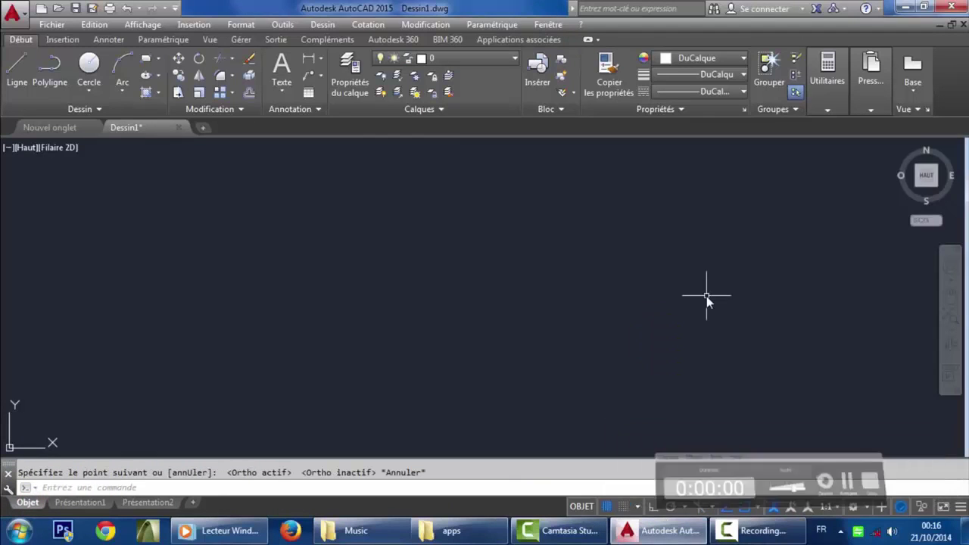
left_click(18, 80)
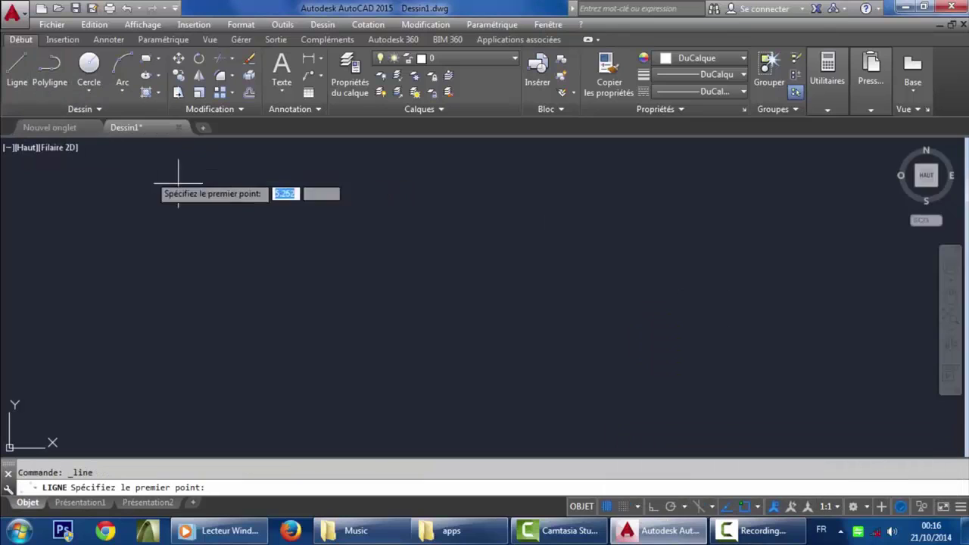
left_click(240, 227)
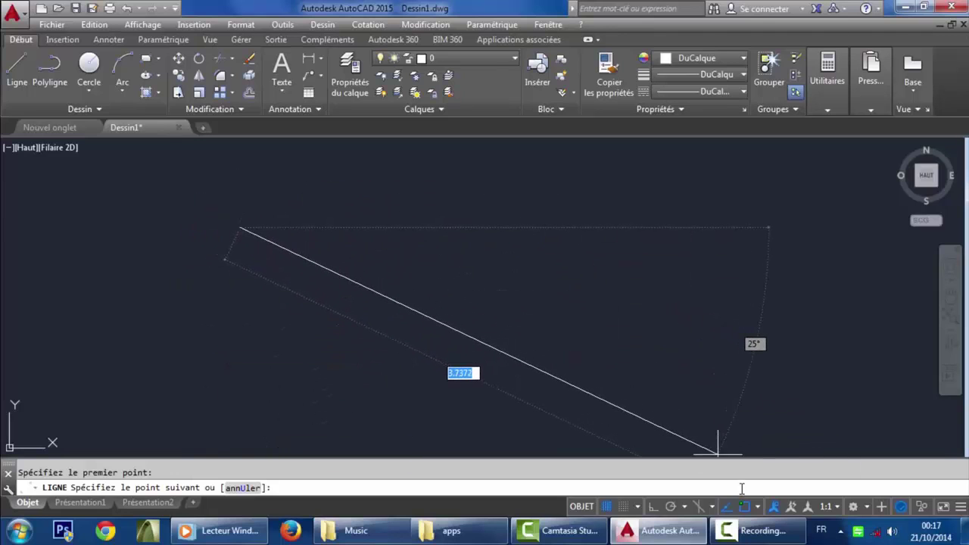
left_click(652, 508)
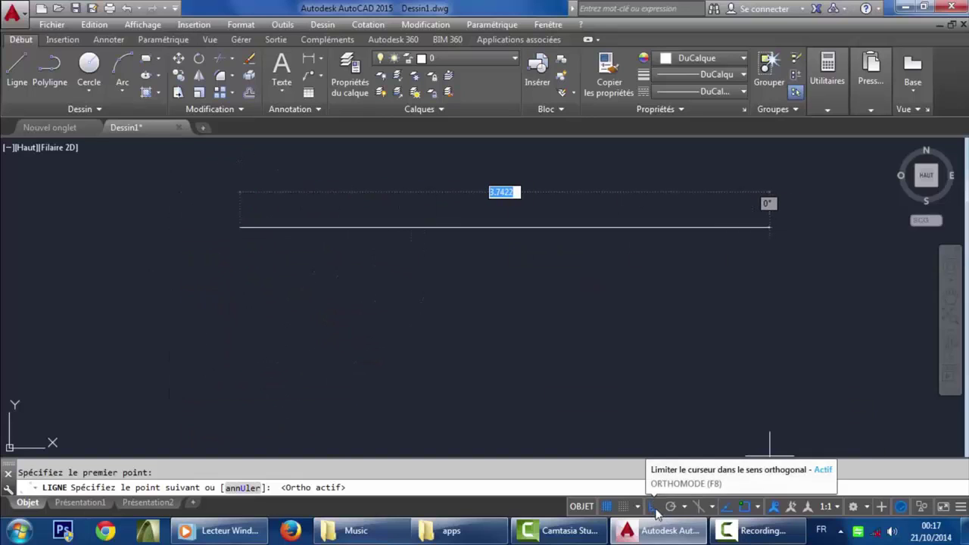
Step: Restore the 'Mode ortho' toggle to the status bar through its customization list
left_click(960, 507)
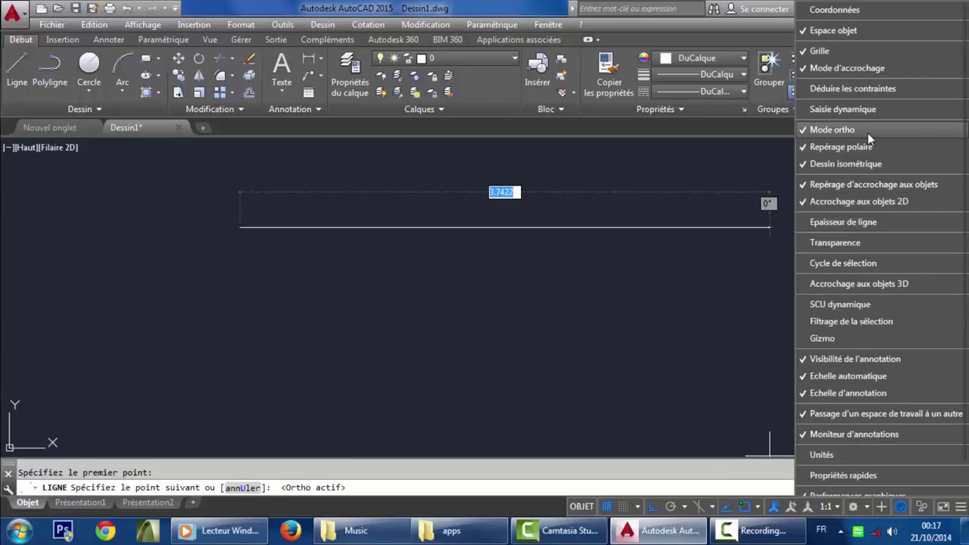
left_click(867, 132)
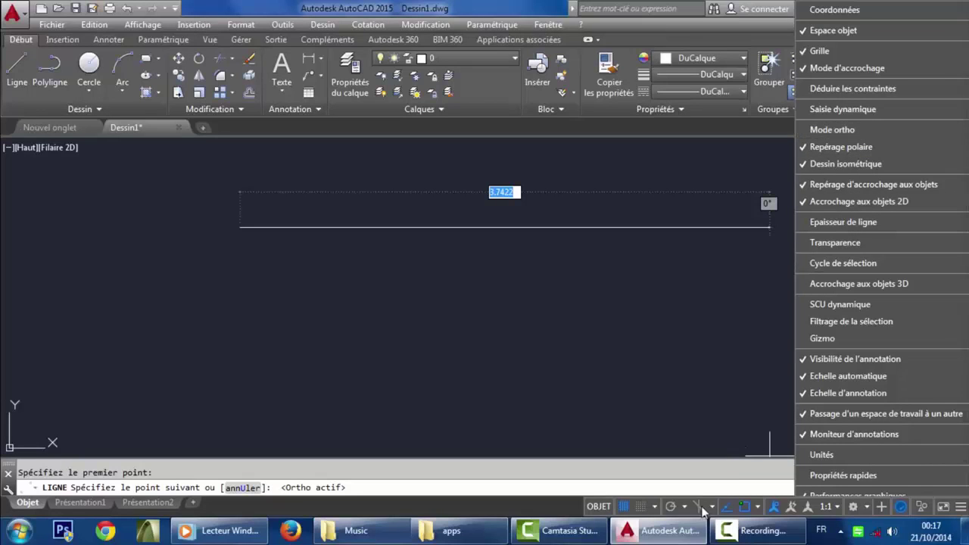
left_click(863, 129)
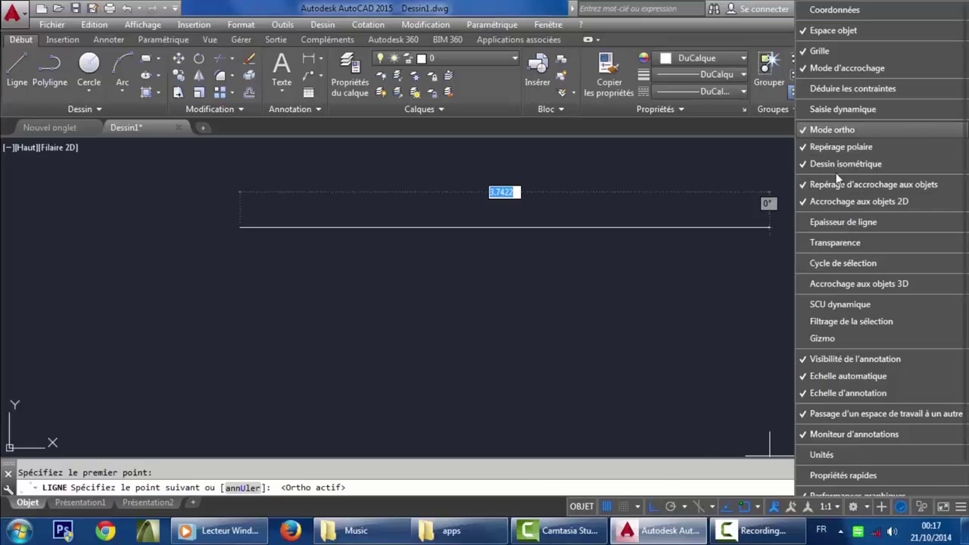
left_click(512, 130)
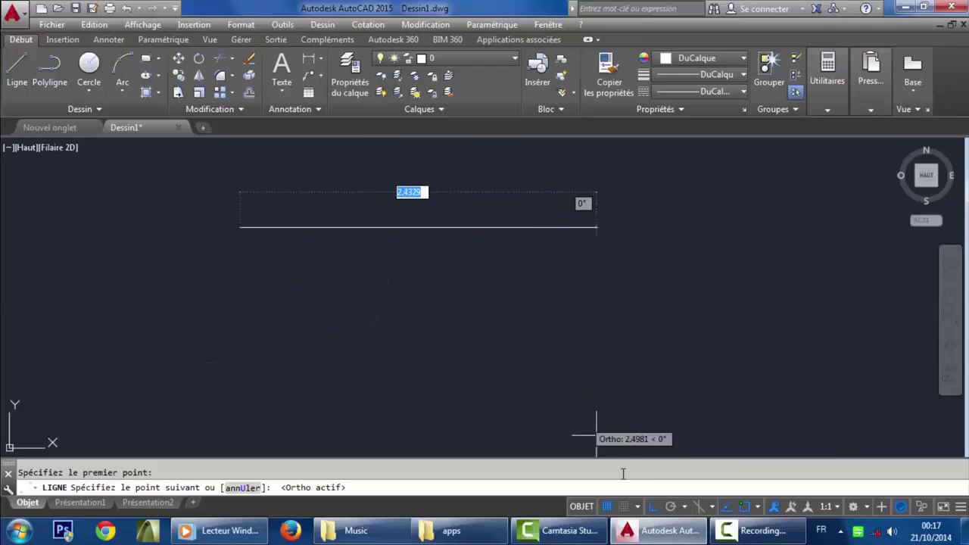
Step: Toggle Ortho off and back on, then draw the first 5-unit horizontal side
left_click(653, 506)
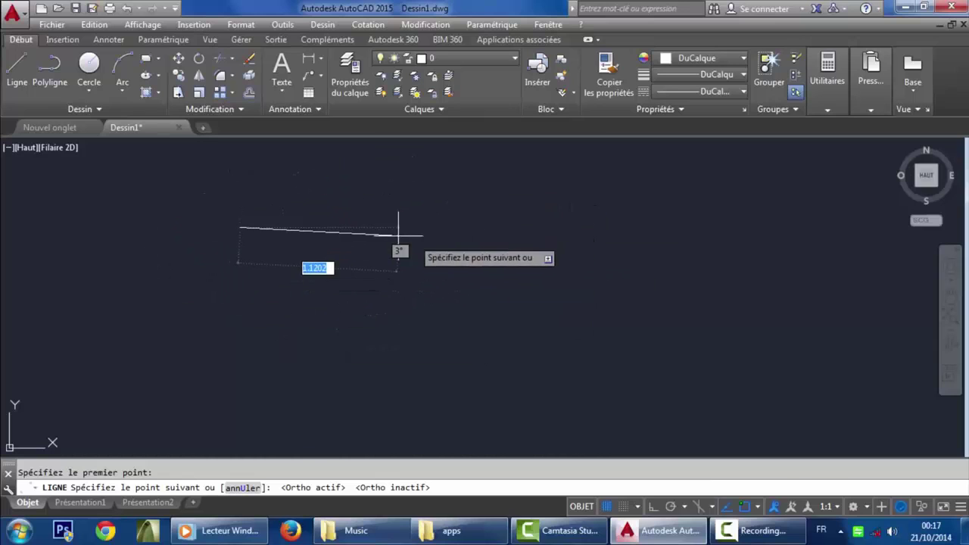
left_click(651, 508)
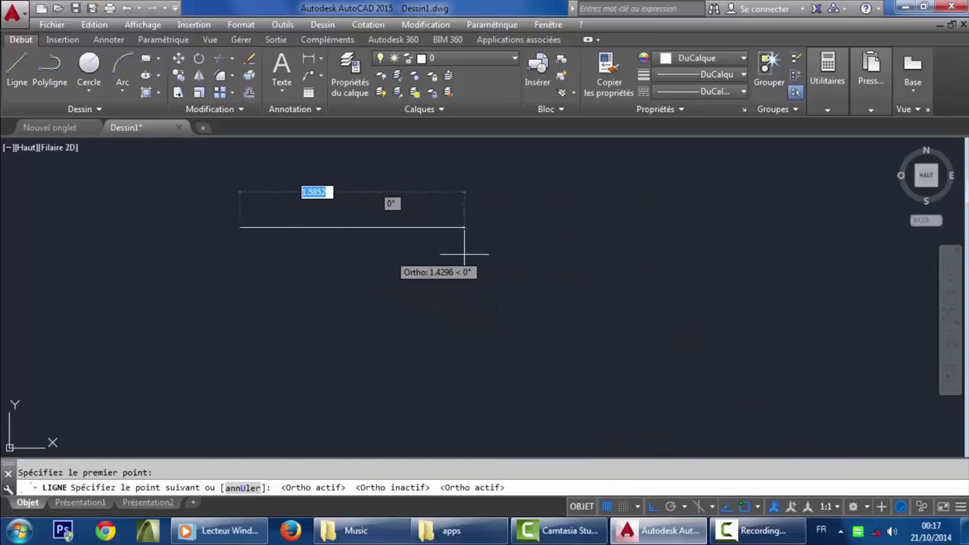
type("5")
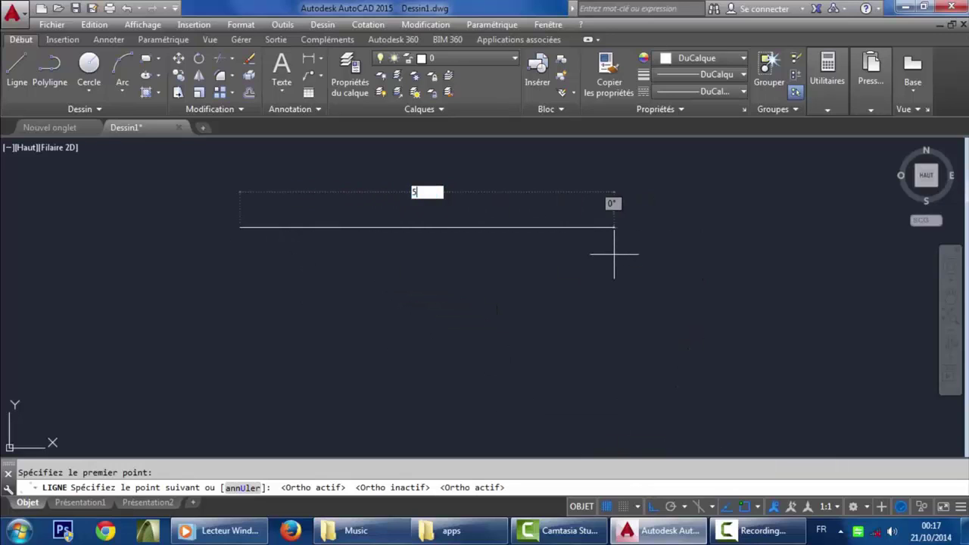
key("Return")
scroll(579, 270, "down", 5)
scroll(576, 261, "up", 3)
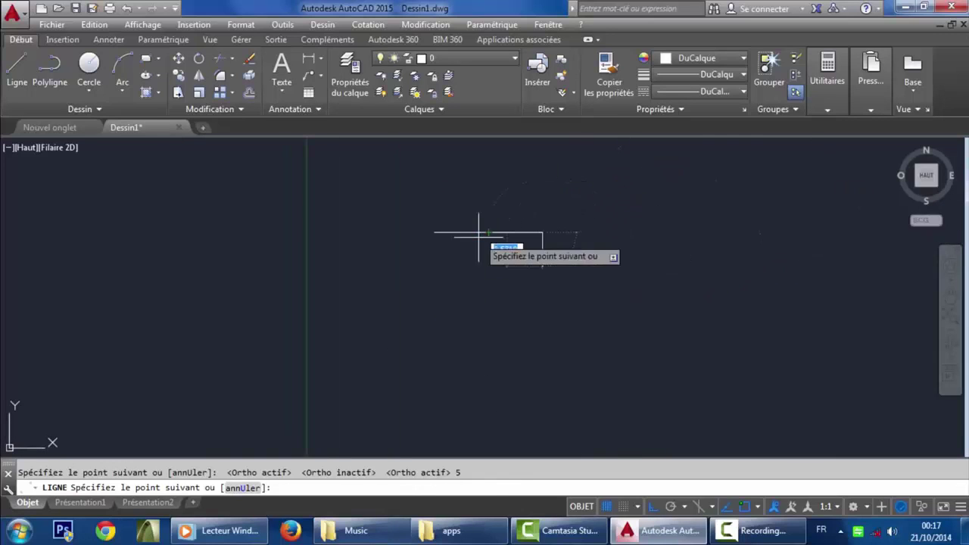
scroll(535, 261, "up", 3)
scroll(538, 264, "down", 2)
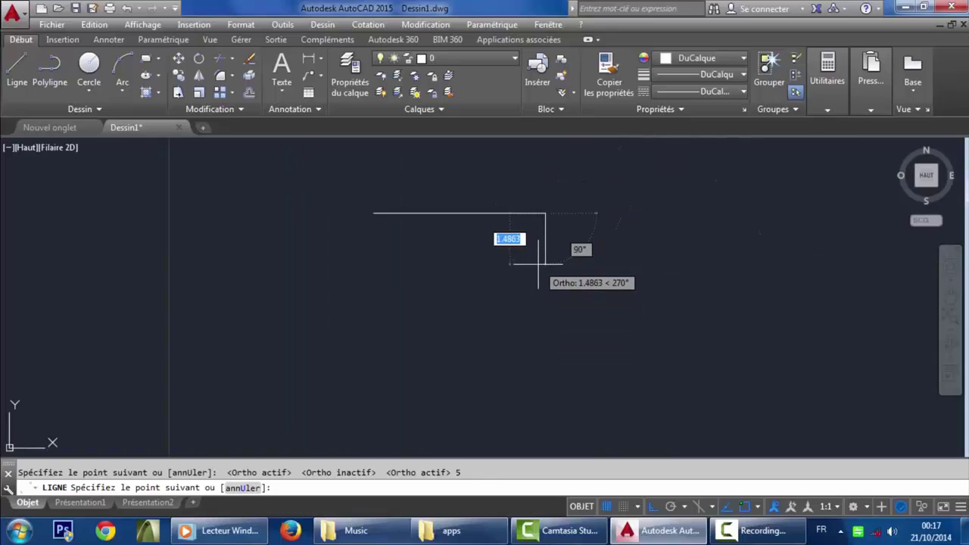
Step: Draw the remaining three 5-unit sides down, across and up, then end the line command
type("5")
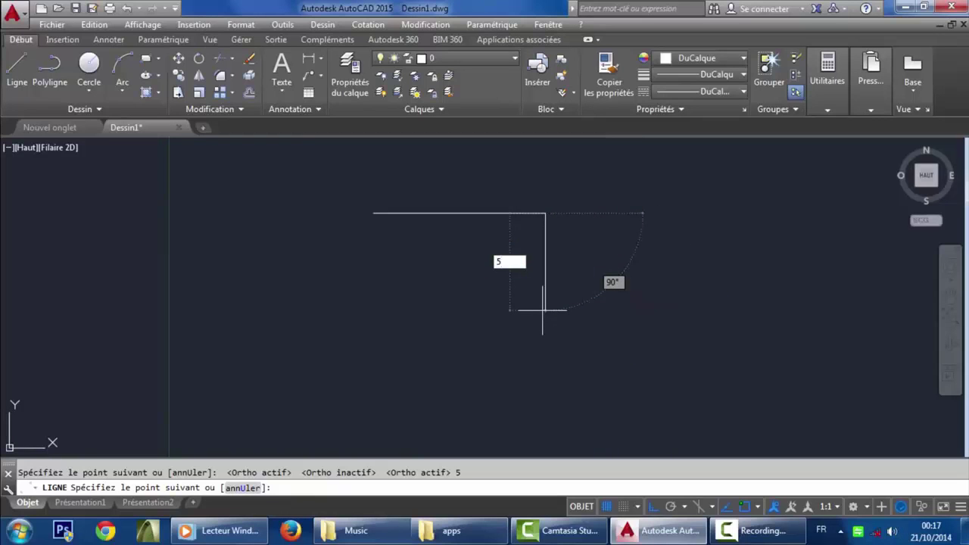
key("Return")
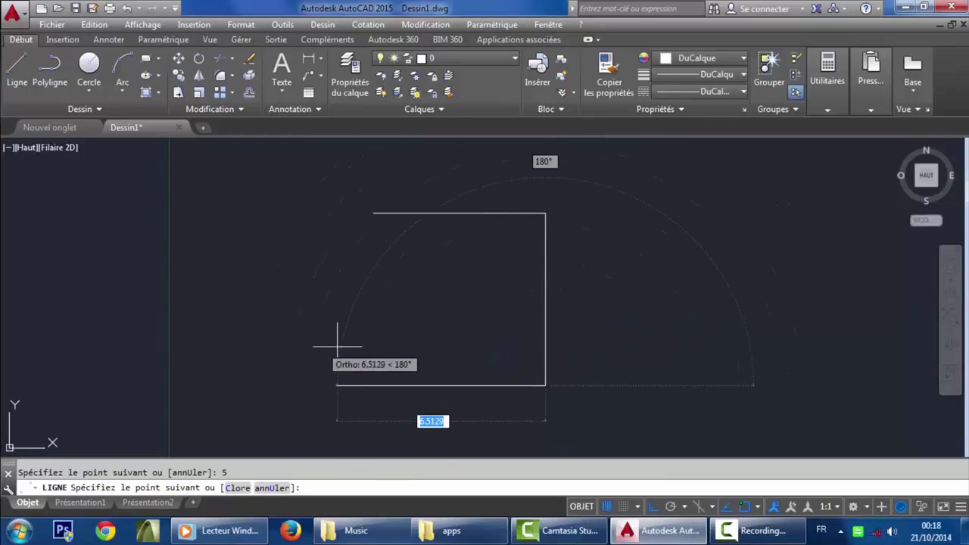
type("5")
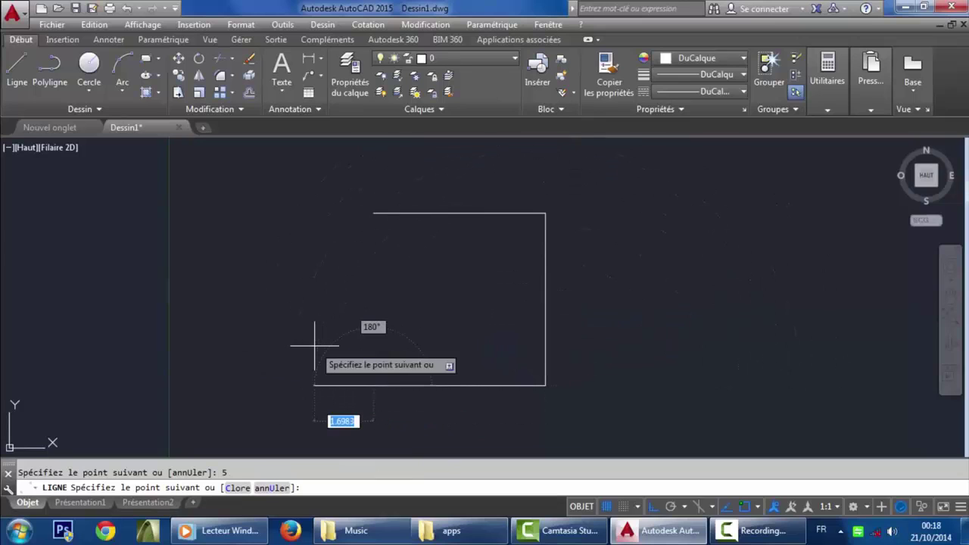
key("Return")
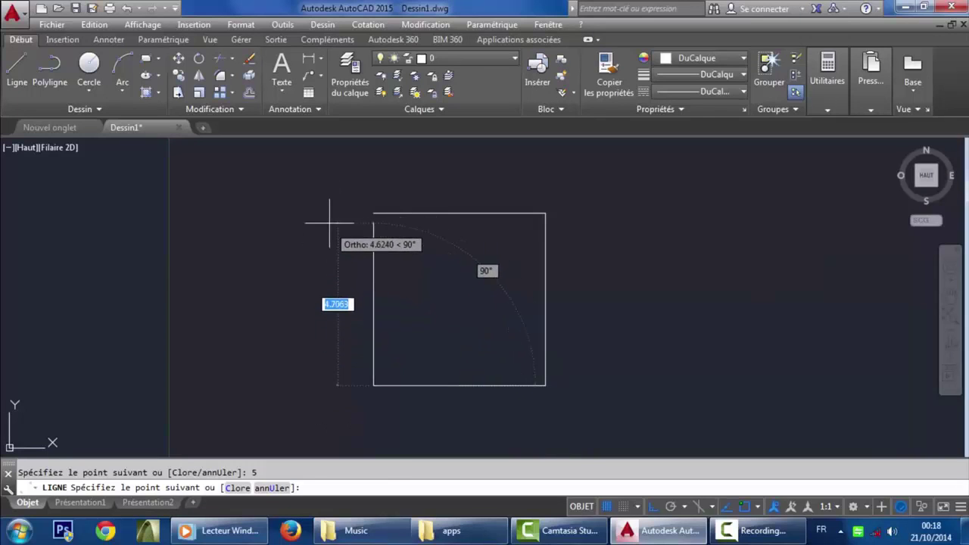
type("5")
key("Return")
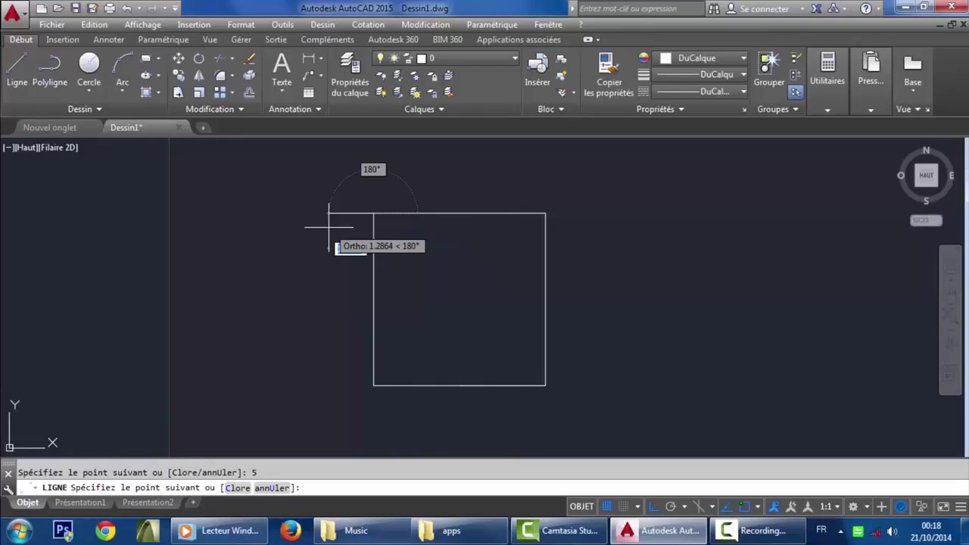
key("Return")
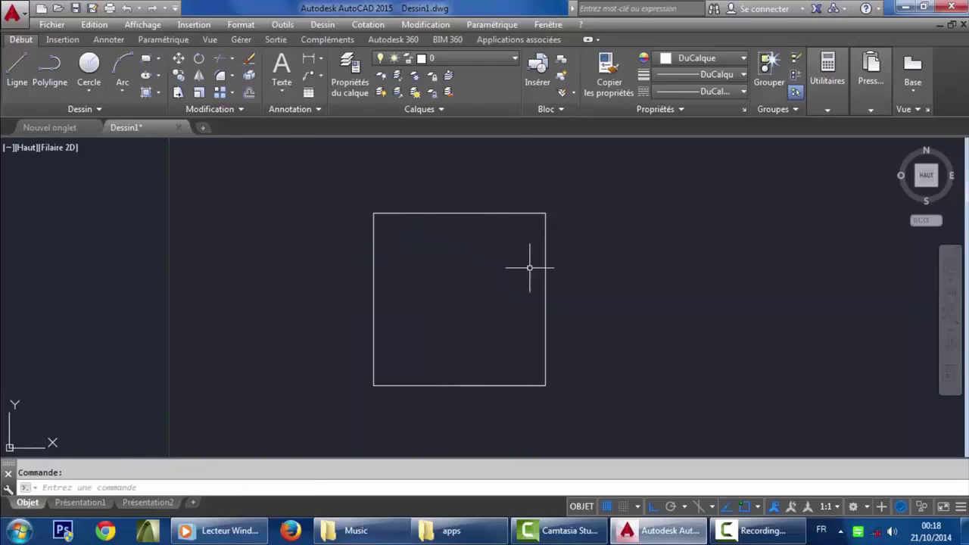
Step: Recentre the view on the square and attempt lasso selections, cancelling each partial pick
scroll(449, 259, "down", 2)
middle_click_drag(449, 260, 365, 266)
scroll(365, 266, "up", 2)
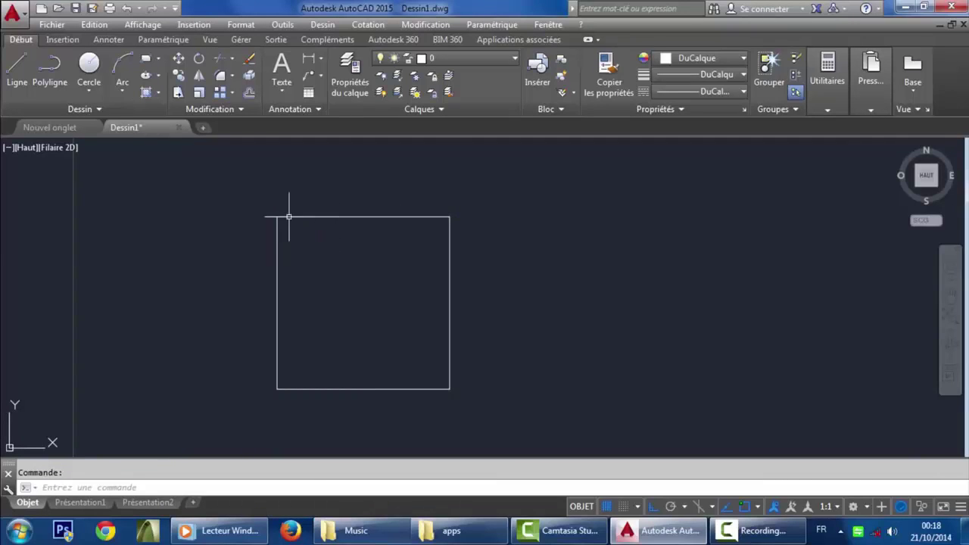
left_click(369, 267)
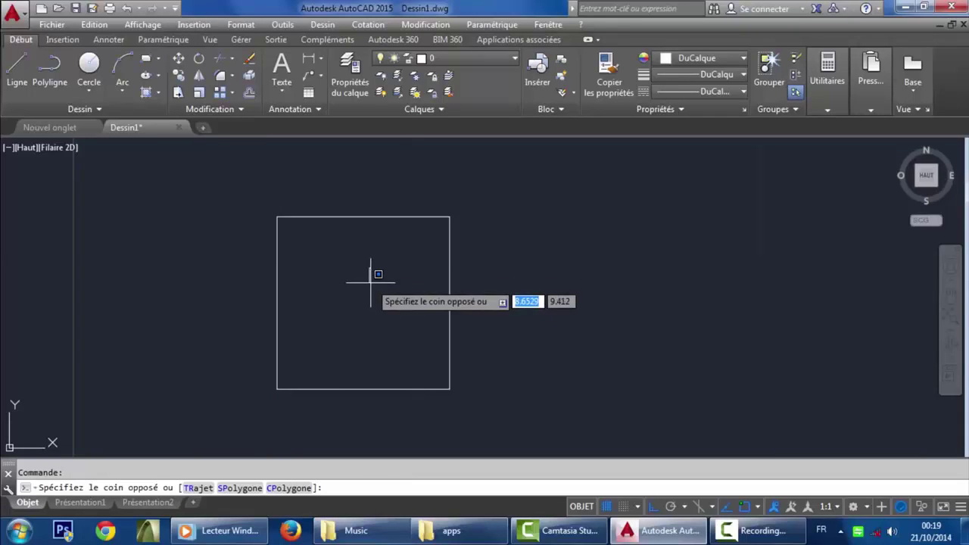
key("Escape")
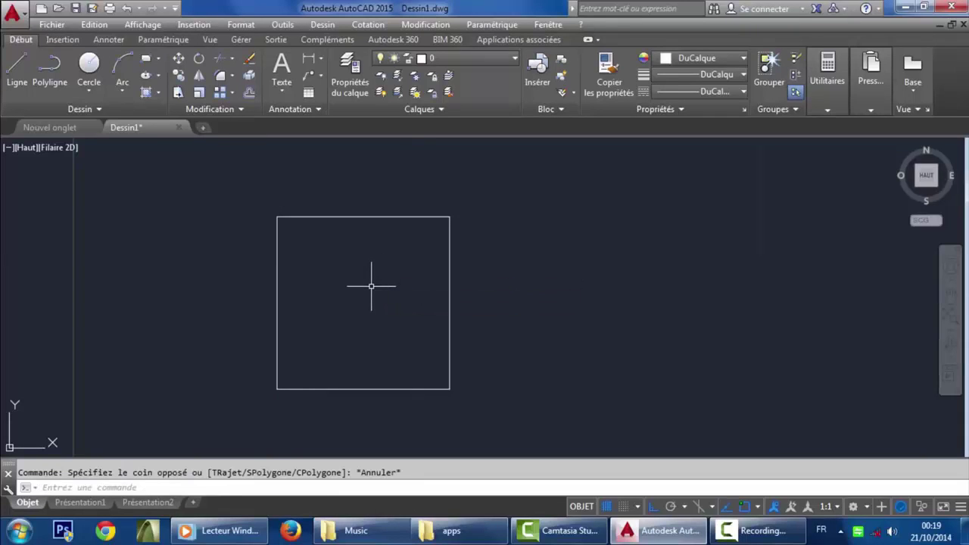
scroll(371, 286, "down", 2)
scroll(371, 285, "up", 4)
middle_click_drag(363, 287, 411, 285)
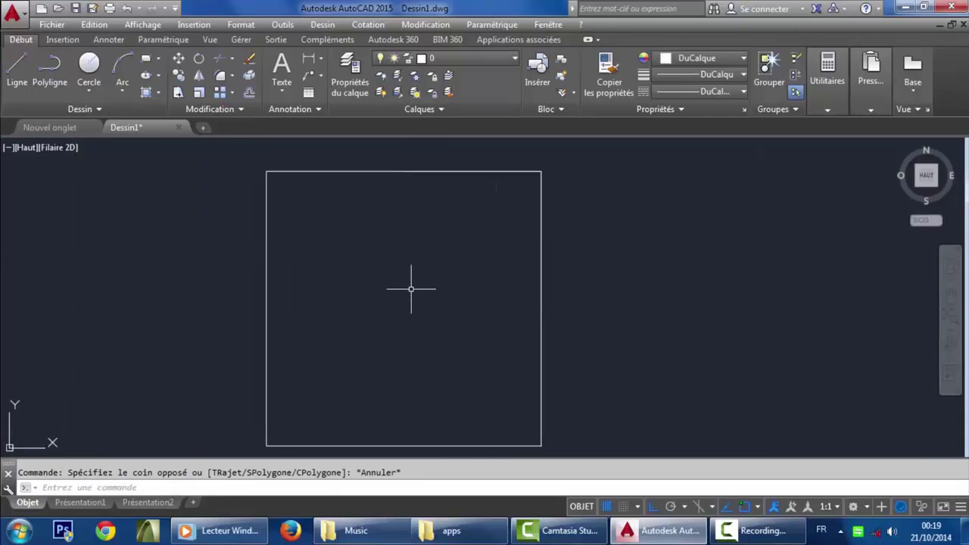
scroll(411, 286, "down", 2)
left_click_drag(534, 190, 344, 362)
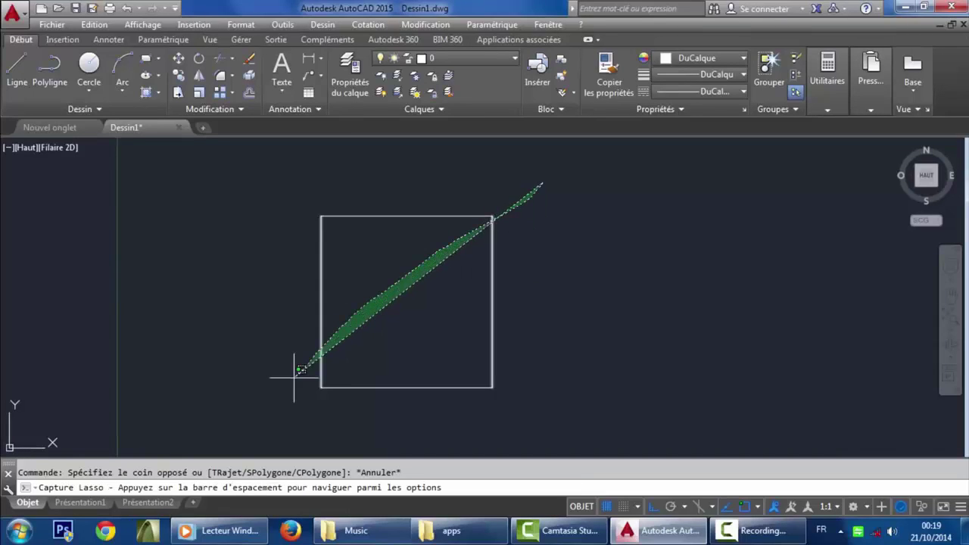
left_click(558, 177)
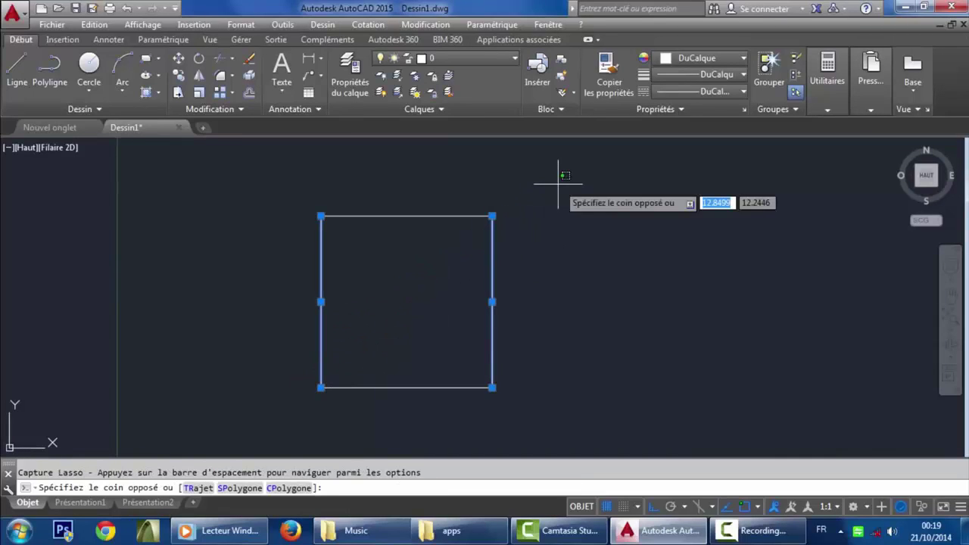
key("Escape")
key("Escape")
left_click(555, 176)
mouse_move(514, 187)
left_mouse_down()
mouse_move(303, 346)
mouse_move(293, 410)
mouse_move(309, 432)
mouse_move(304, 420)
left_mouse_up()
key("Escape")
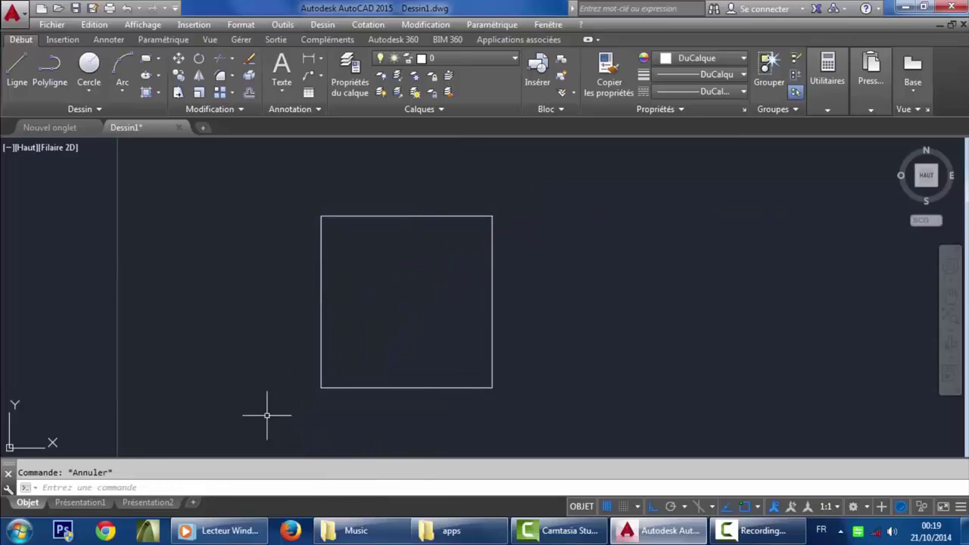
Step: Select the whole square with a crossing window and erase its four lines
left_click(538, 216)
left_click(231, 369)
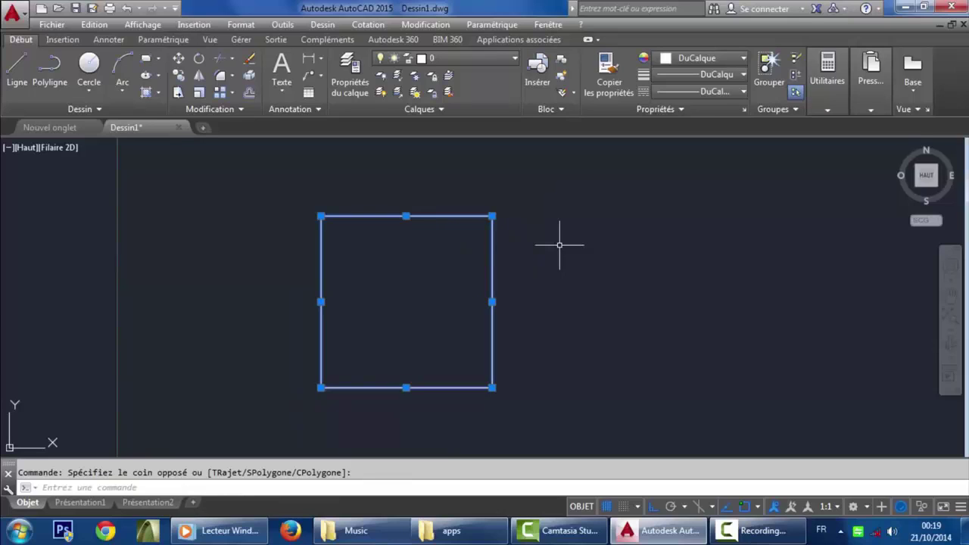
key("Delete")
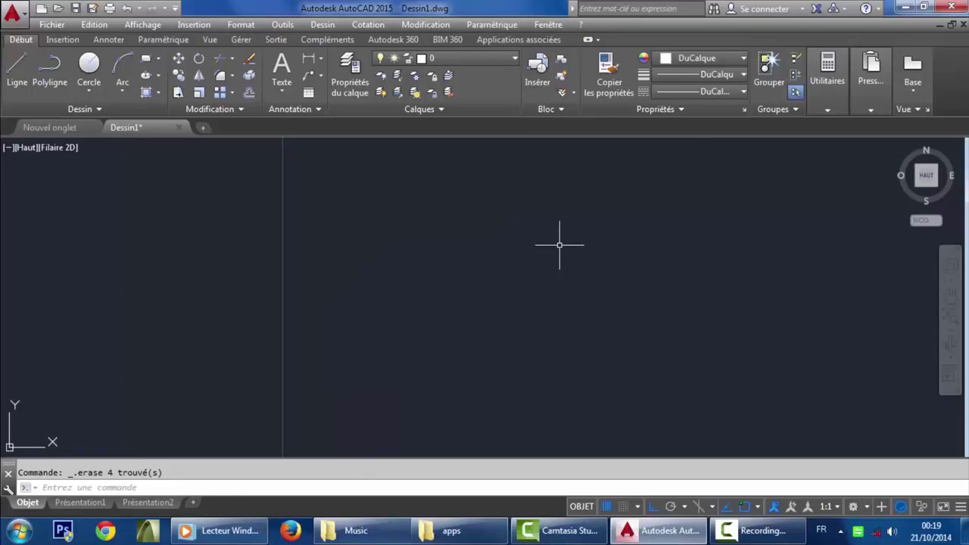
scroll(559, 245, "down", 4)
scroll(559, 269, "up", 2)
scroll(559, 271, "up", 2)
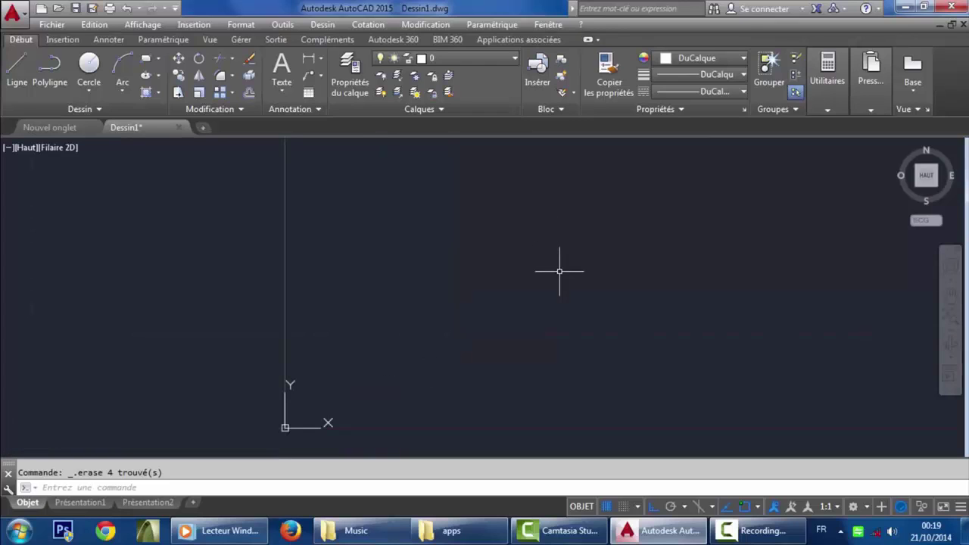
left_click_drag(556, 308, 518, 290)
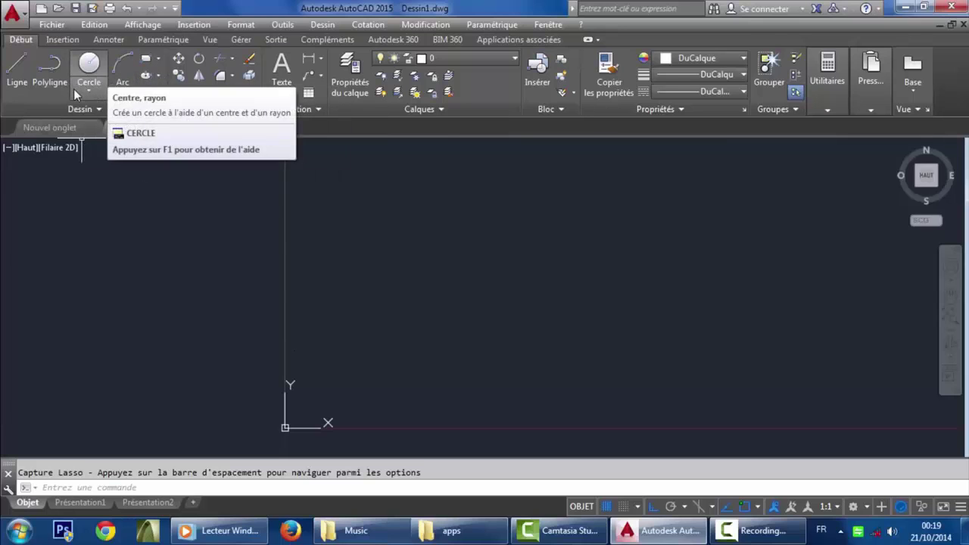
left_click(98, 108)
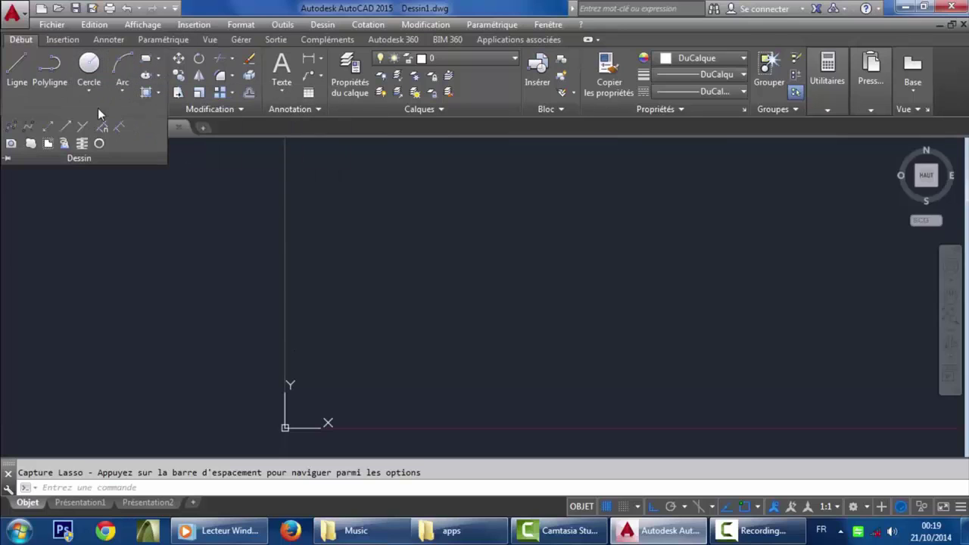